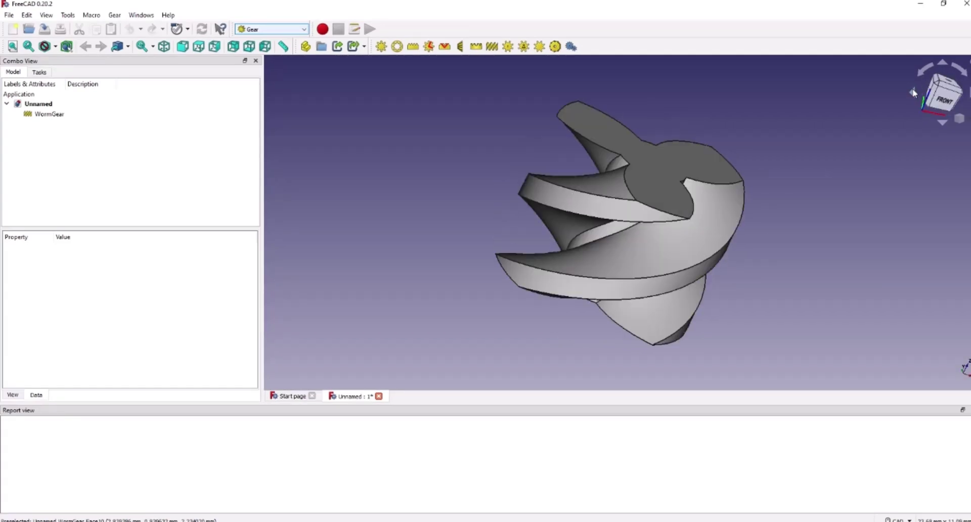
- Spin the finished worm gear with the navigation cube arrows to inspect it from several sides
{"action": "left_click", "coordinate": [914, 92]}
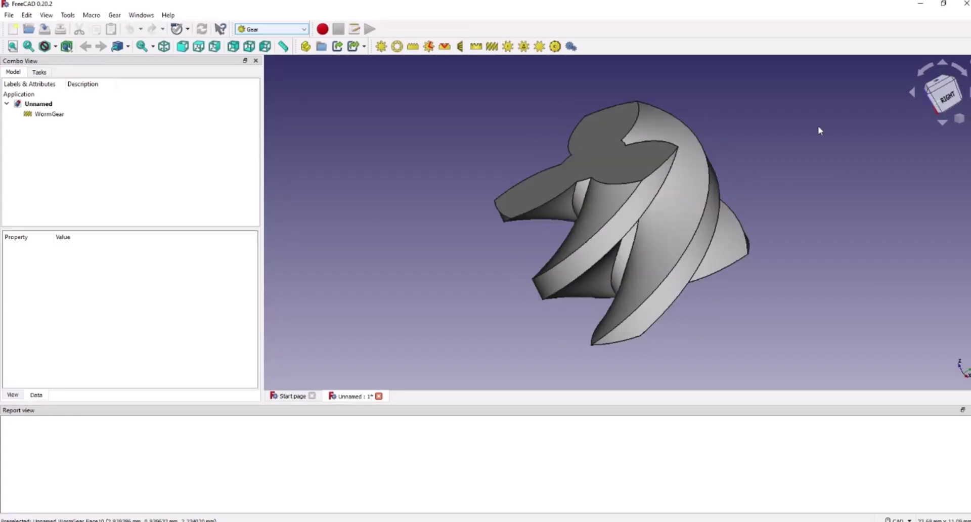
{"action": "left_click", "coordinate": [942, 63]}
{"action": "left_click", "coordinate": [943, 64]}
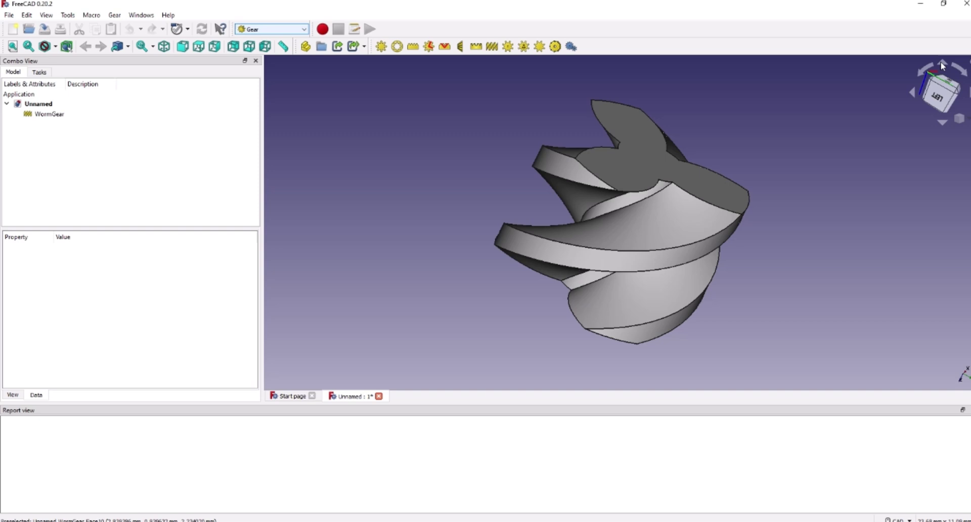
{"action": "left_click", "coordinate": [943, 64]}
{"action": "left_click", "coordinate": [942, 64]}
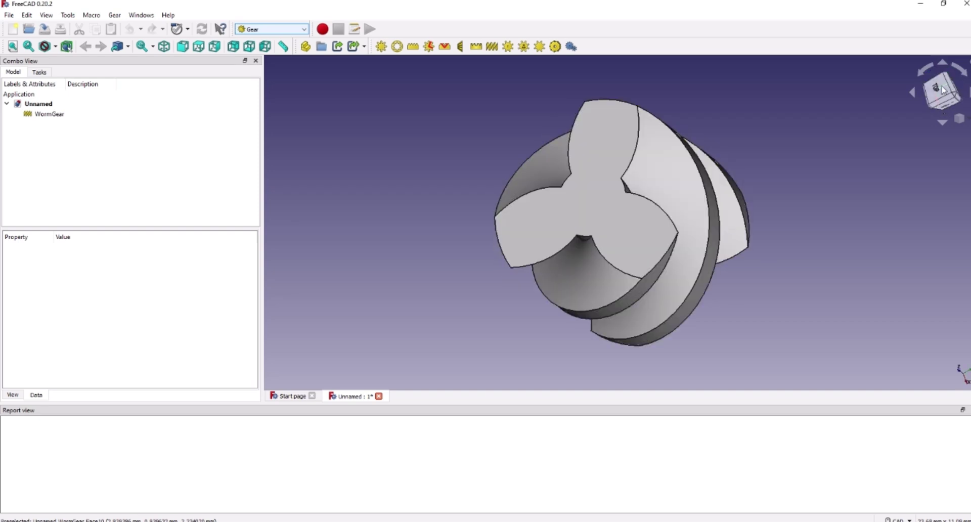
{"action": "left_click", "coordinate": [943, 123]}
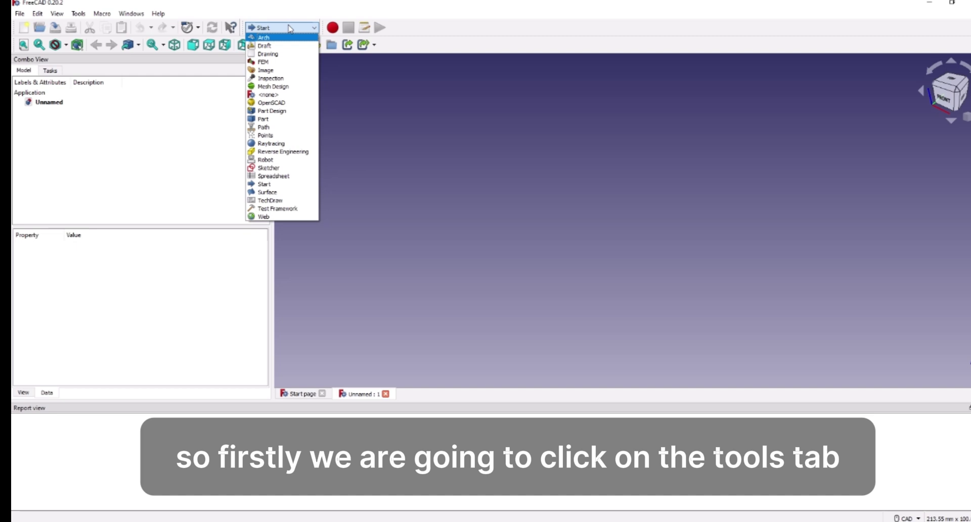
- Dismiss the workbench list, launch the Addon Manager from Tools and accept its welcome notice
{"action": "left_click", "coordinate": [90, 18]}
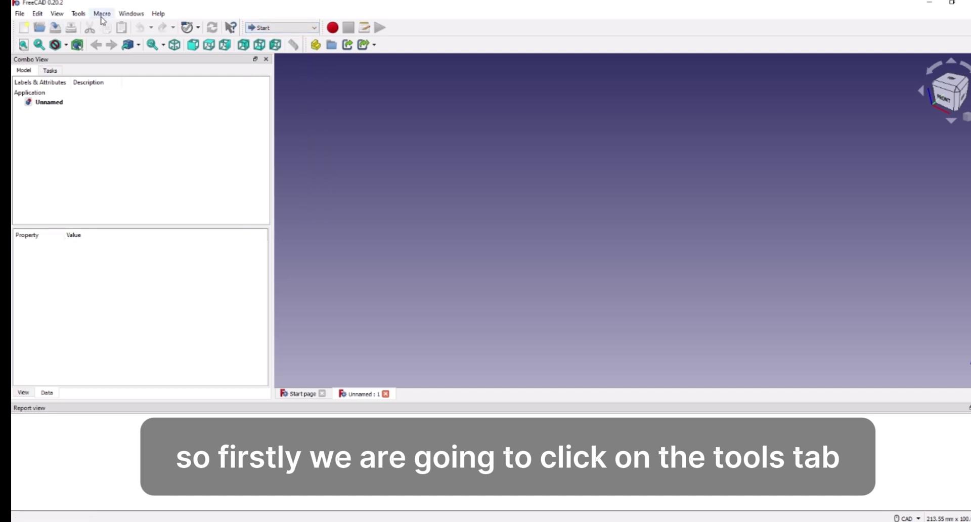
{"action": "left_click", "coordinate": [78, 14]}
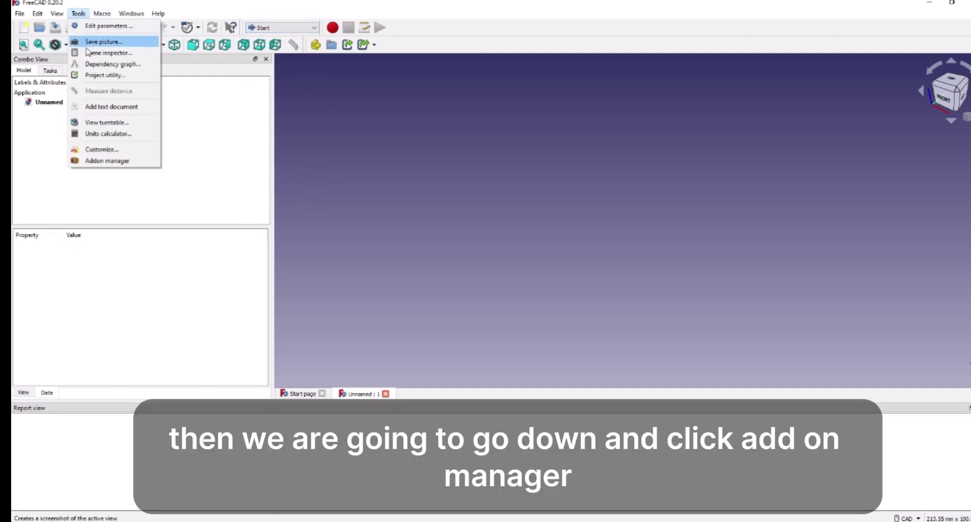
{"action": "left_click", "coordinate": [108, 162]}
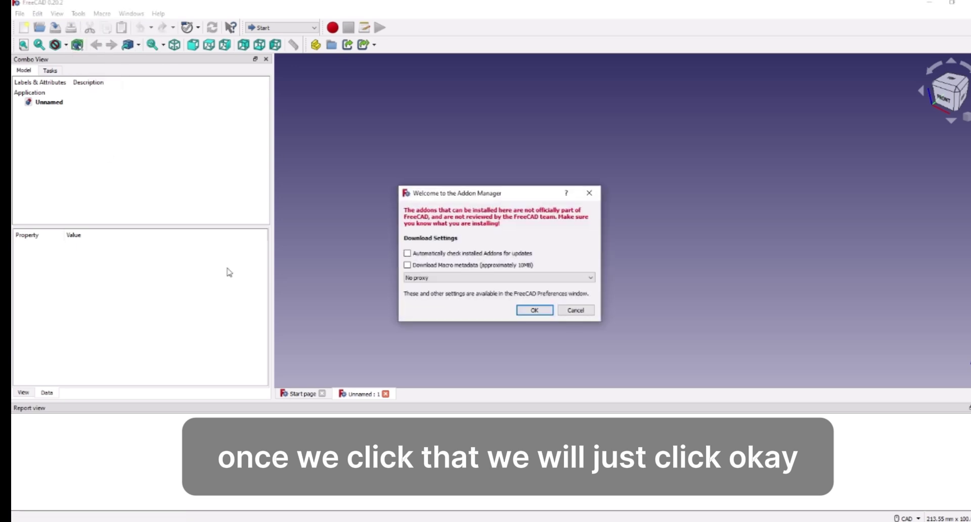
{"action": "left_click", "coordinate": [535, 310]}
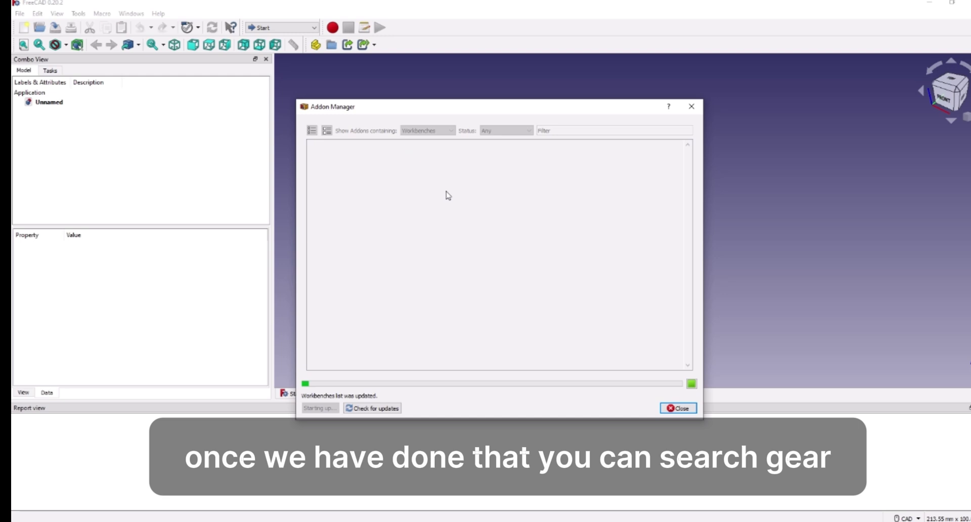
- Browse the add-on list, then filter it with 'gea' to find freecad.gears
{"action": "scroll", "coordinate": [448, 197], "scroll_direction": "down", "scroll_amount": 1}
{"action": "scroll", "coordinate": [448, 199], "scroll_direction": "down", "scroll_amount": 2}
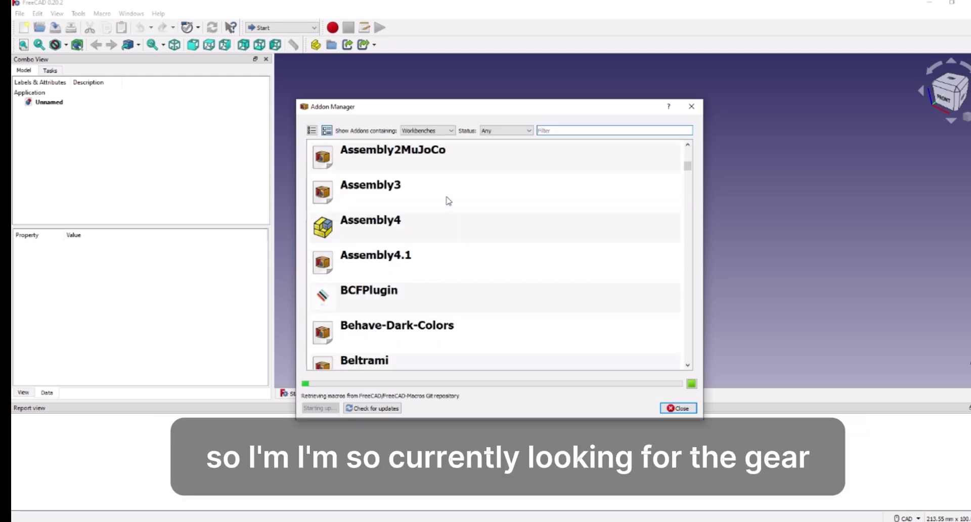
{"action": "scroll", "coordinate": [448, 205], "scroll_direction": "down", "scroll_amount": 1}
{"action": "scroll", "coordinate": [448, 205], "scroll_direction": "down", "scroll_amount": 4}
{"action": "scroll", "coordinate": [447, 205], "scroll_direction": "down", "scroll_amount": 3}
{"action": "scroll", "coordinate": [434, 271], "scroll_direction": "down", "scroll_amount": 3}
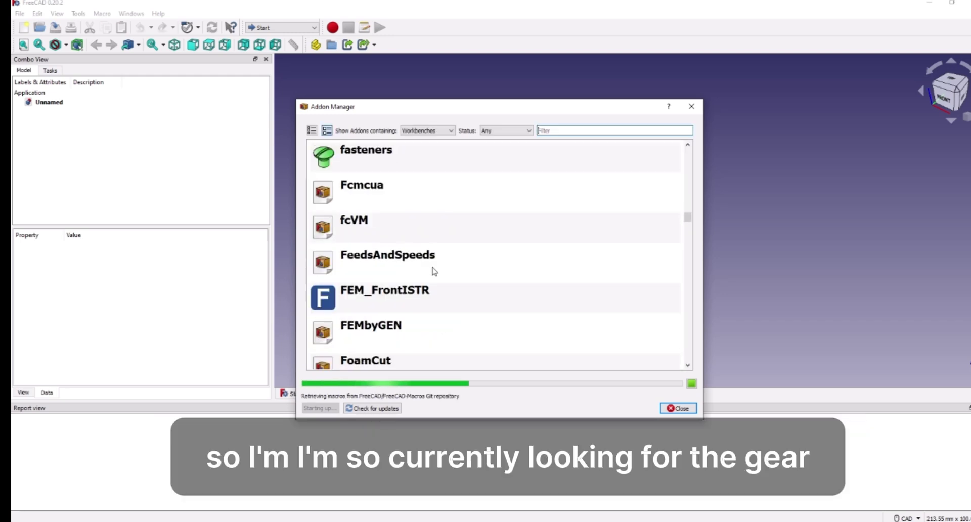
{"action": "scroll", "coordinate": [434, 272], "scroll_direction": "down", "scroll_amount": 3}
{"action": "scroll", "coordinate": [434, 272], "scroll_direction": "down", "scroll_amount": 3}
{"action": "scroll", "coordinate": [434, 272], "scroll_direction": "down", "scroll_amount": 2}
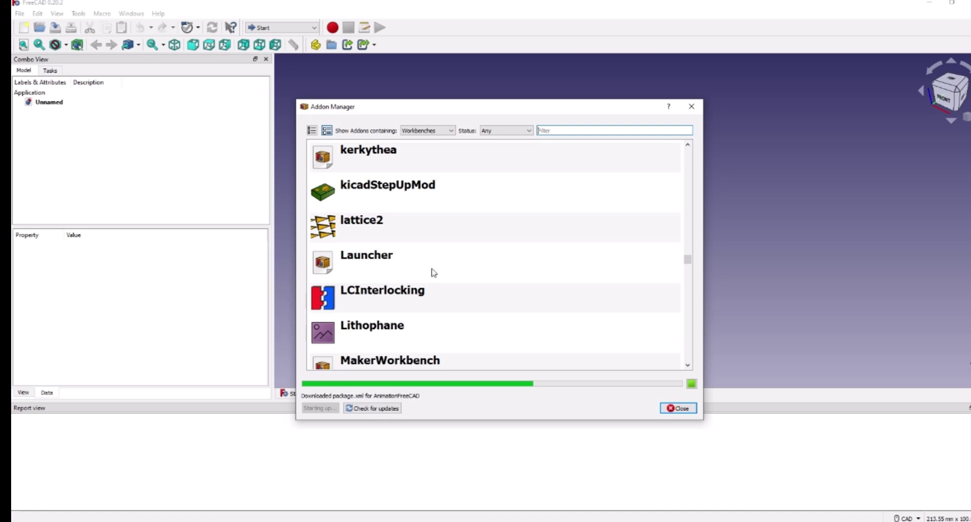
{"action": "scroll", "coordinate": [434, 272], "scroll_direction": "down", "scroll_amount": 3}
{"action": "scroll", "coordinate": [434, 272], "scroll_direction": "down", "scroll_amount": 3}
{"action": "scroll", "coordinate": [433, 272], "scroll_direction": "down", "scroll_amount": 2}
{"action": "scroll", "coordinate": [433, 273], "scroll_direction": "down", "scroll_amount": 1}
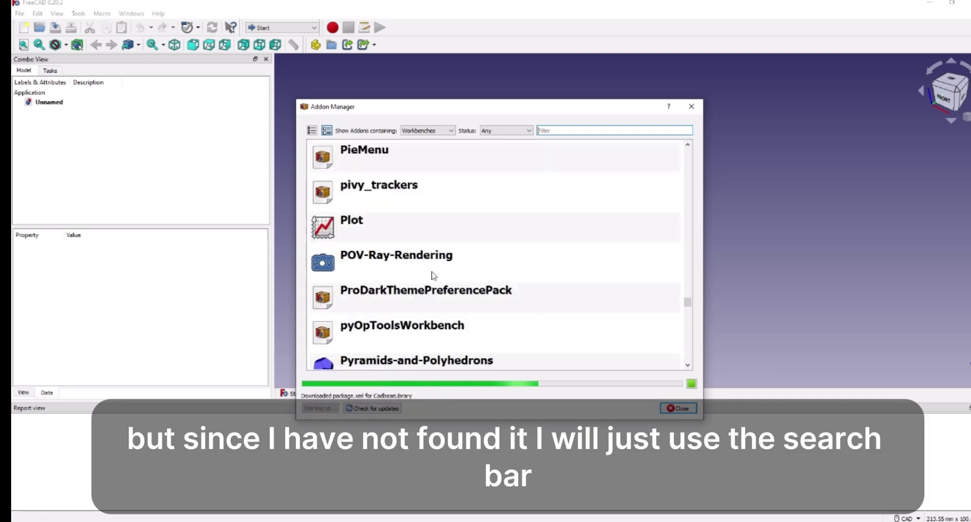
{"action": "scroll", "coordinate": [433, 278], "scroll_direction": "down", "scroll_amount": 3}
{"action": "scroll", "coordinate": [432, 282], "scroll_direction": "up", "scroll_amount": 3}
{"action": "scroll", "coordinate": [432, 282], "scroll_direction": "down", "scroll_amount": 4}
{"action": "scroll", "coordinate": [432, 283], "scroll_direction": "down", "scroll_amount": 4}
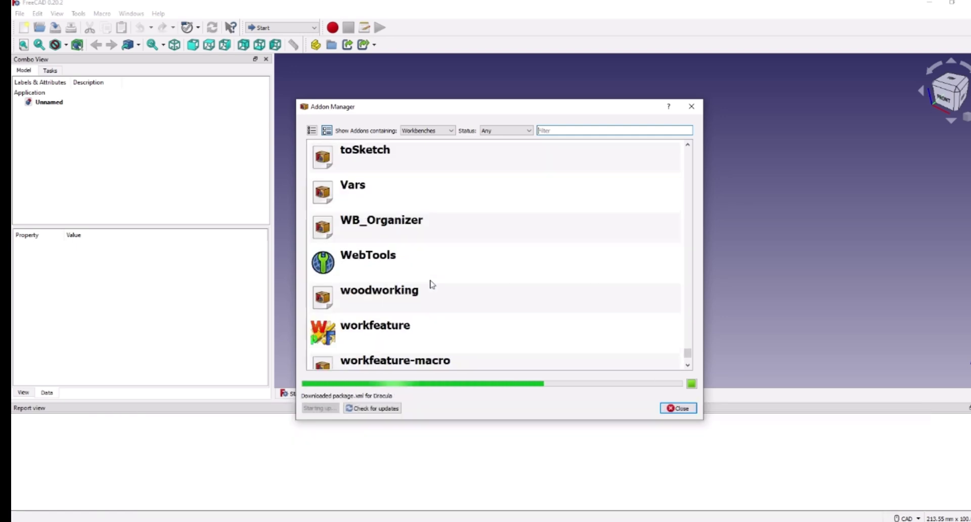
{"action": "scroll", "coordinate": [430, 284], "scroll_direction": "down", "scroll_amount": 1}
{"action": "scroll", "coordinate": [433, 282], "scroll_direction": "up", "scroll_amount": 5}
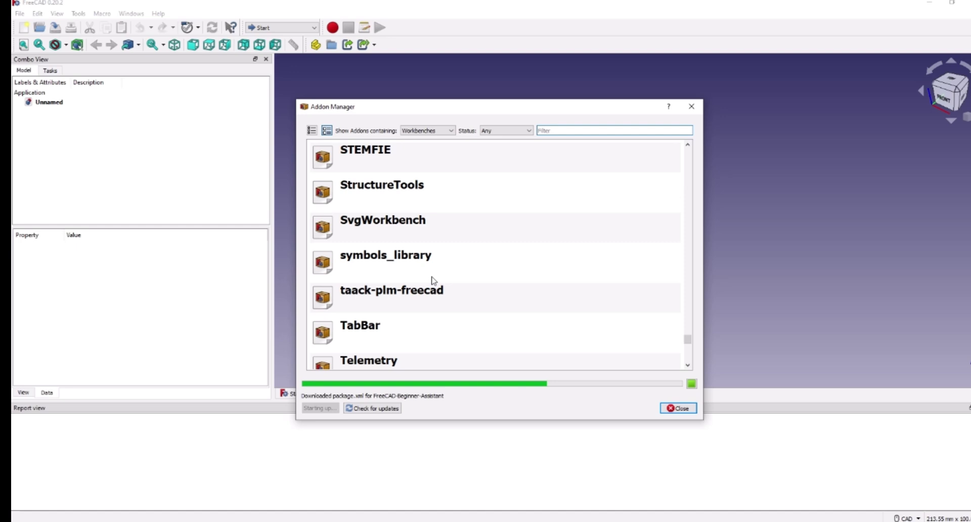
{"action": "scroll", "coordinate": [433, 280], "scroll_direction": "up", "scroll_amount": 2}
{"action": "type", "text": "gea"}
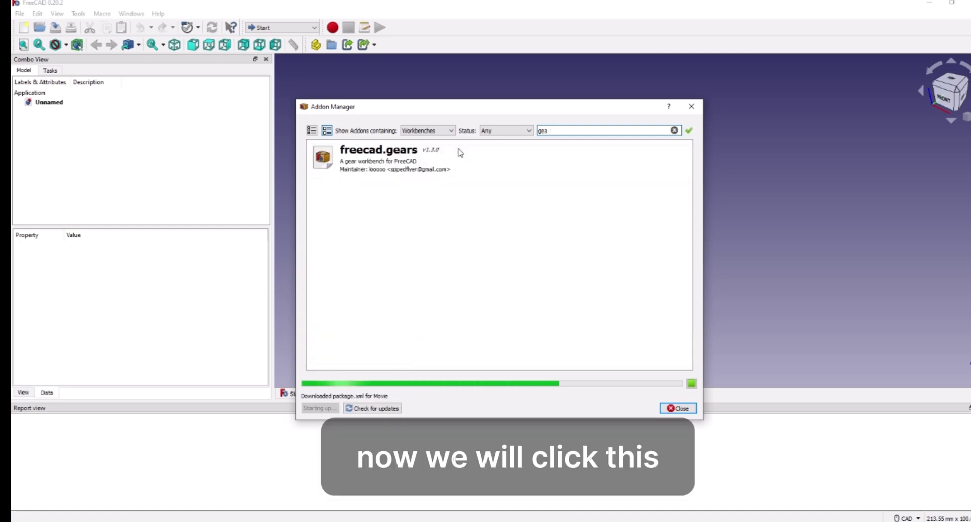
- Install the freecad.gears add-on from its details page and stop the background list update
{"action": "left_click", "coordinate": [442, 169]}
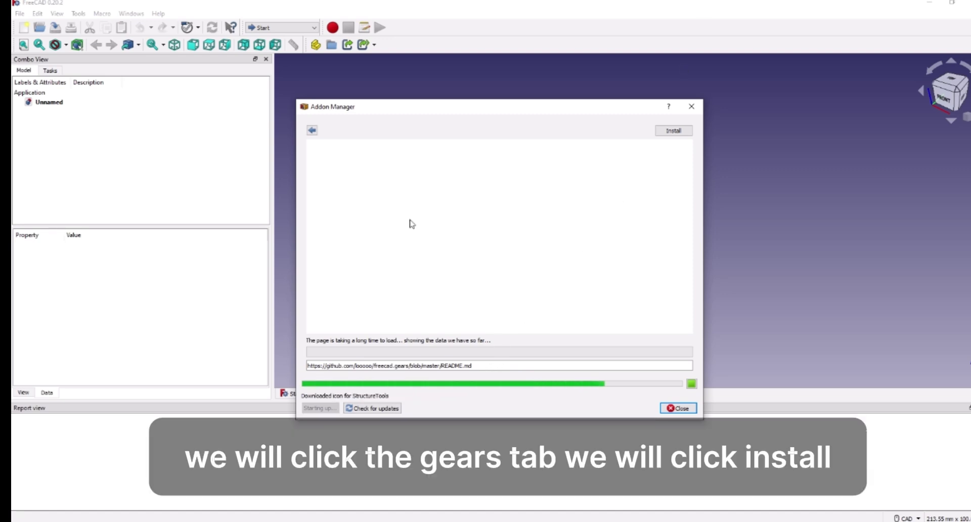
{"action": "left_click", "coordinate": [673, 130]}
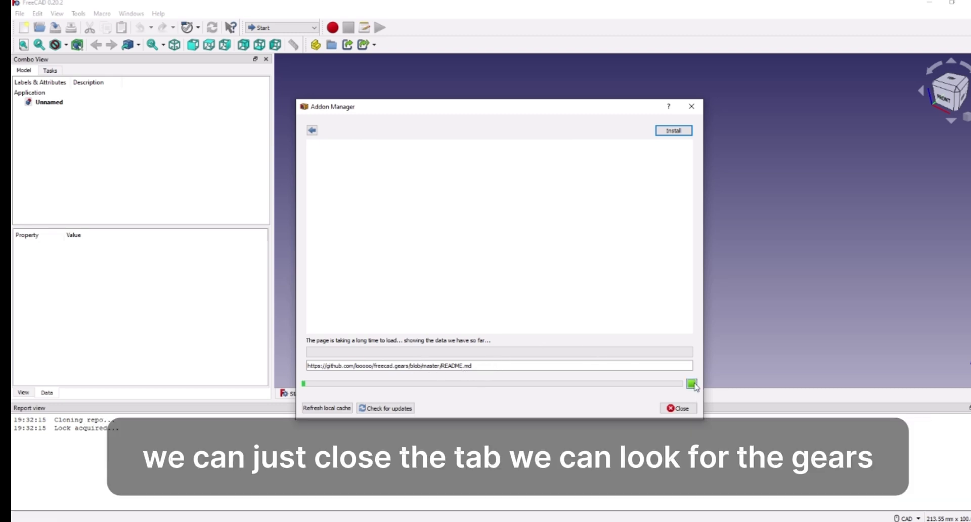
{"action": "left_click", "coordinate": [691, 384]}
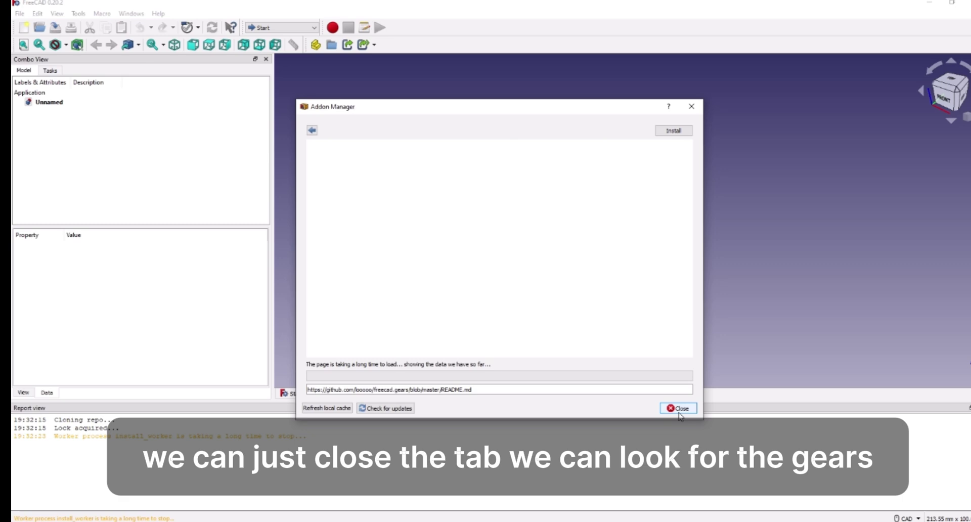
- Close the Addon Manager, find no gears entry among workbenches, and reopen the Addon Manager
{"action": "left_click", "coordinate": [678, 410]}
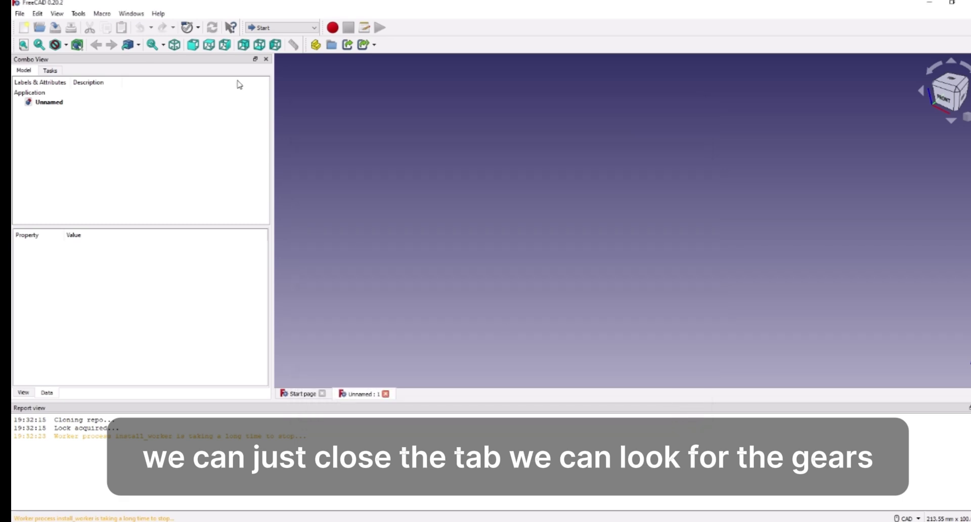
{"action": "left_click", "coordinate": [263, 28]}
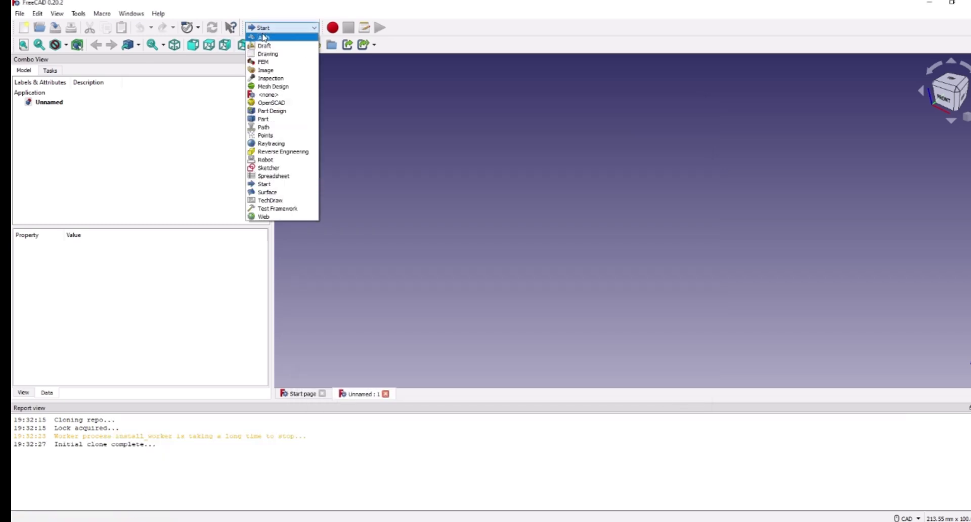
{"action": "key", "text": "Escape"}
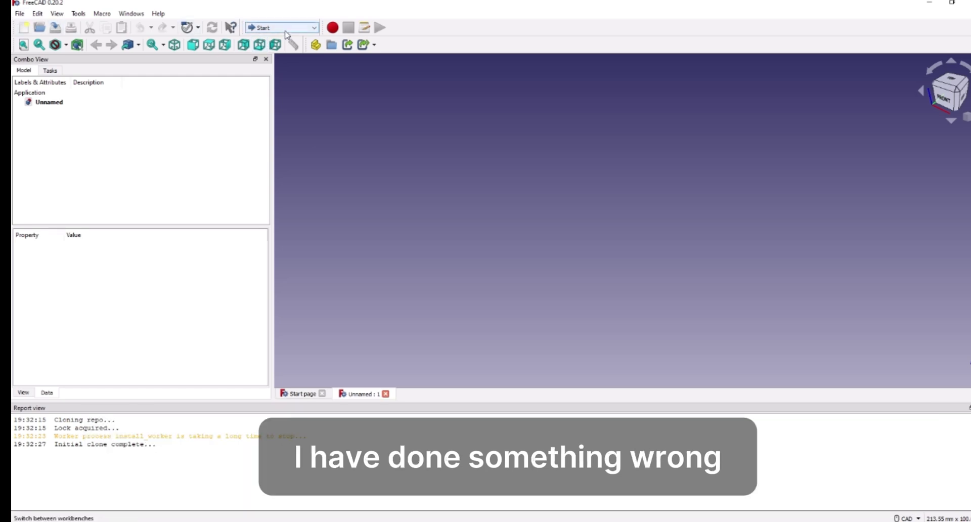
{"action": "left_click", "coordinate": [283, 28]}
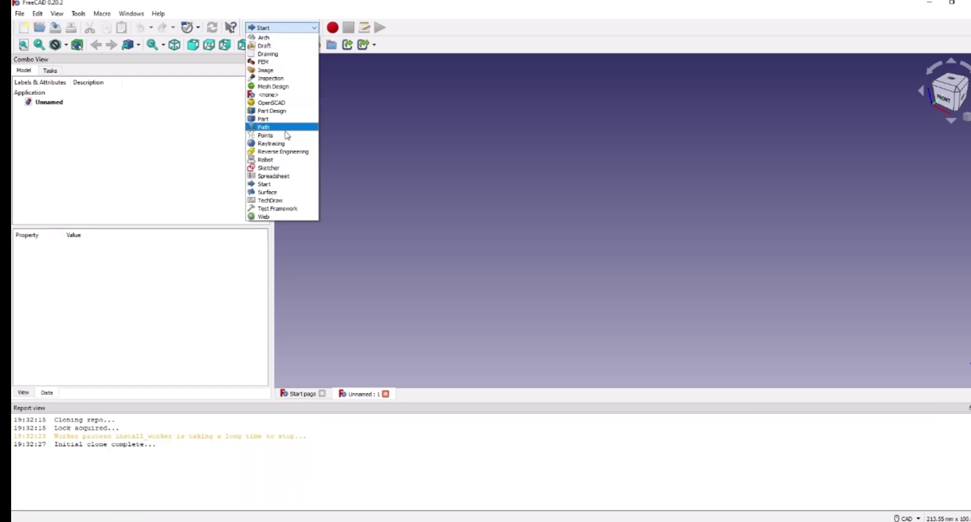
{"action": "left_click", "coordinate": [81, 13]}
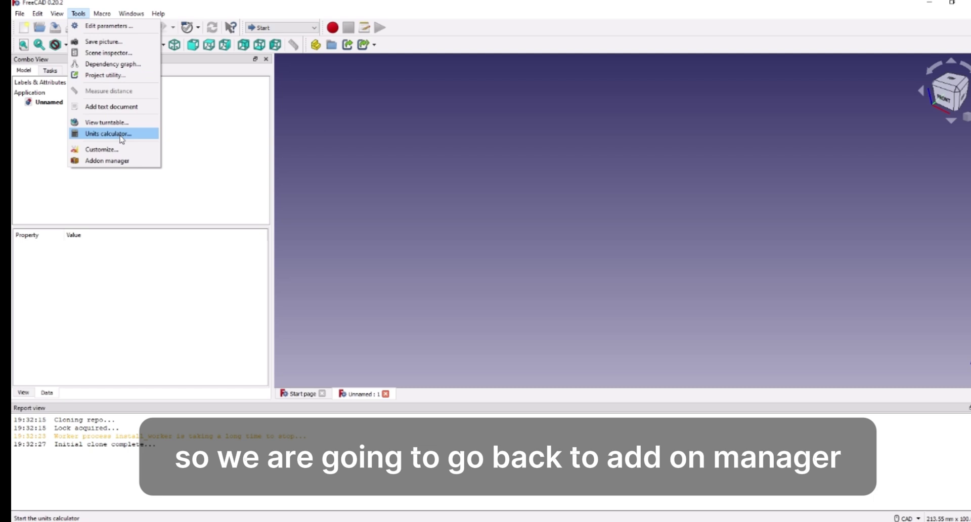
{"action": "left_click", "coordinate": [127, 160]}
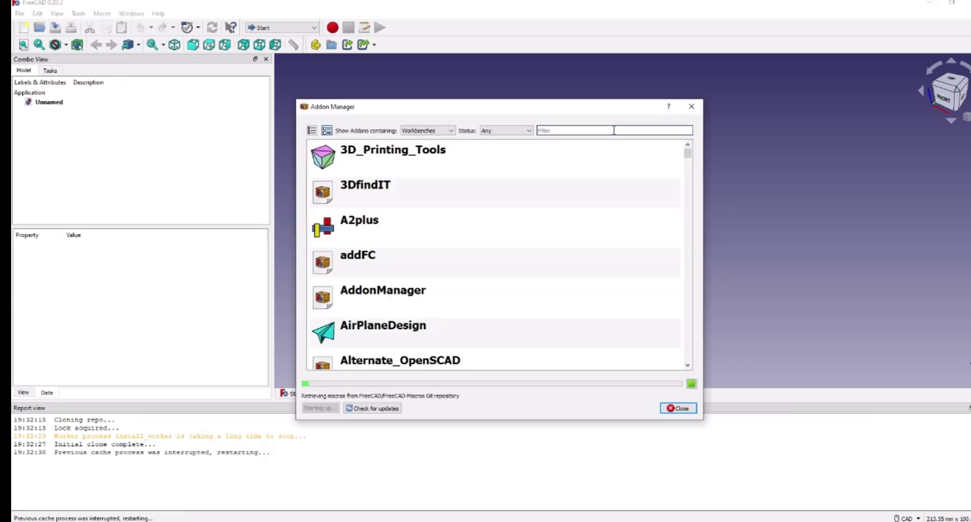
- Filter for 'gea' to confirm freecad.gears 1.3.0 is installed, then check the workbench list
{"action": "type", "text": "gea"}
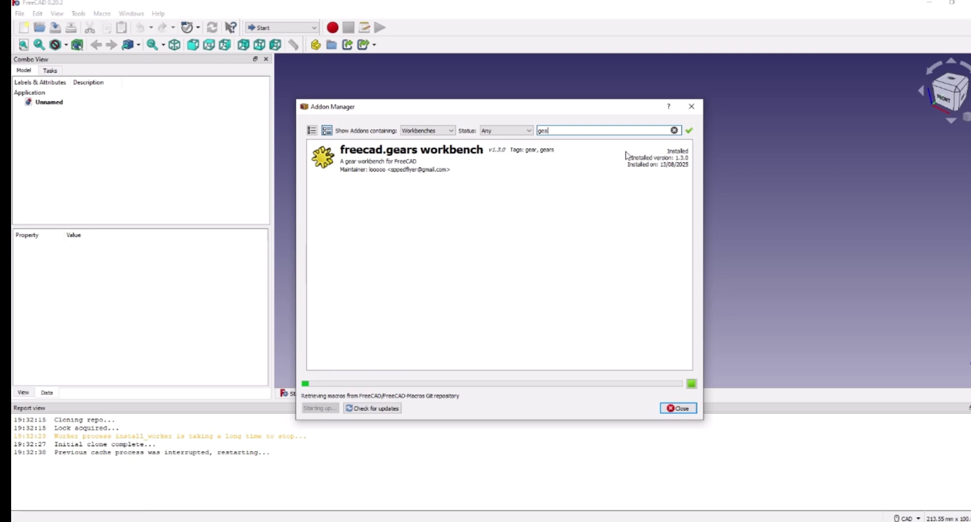
{"action": "left_click", "coordinate": [495, 167]}
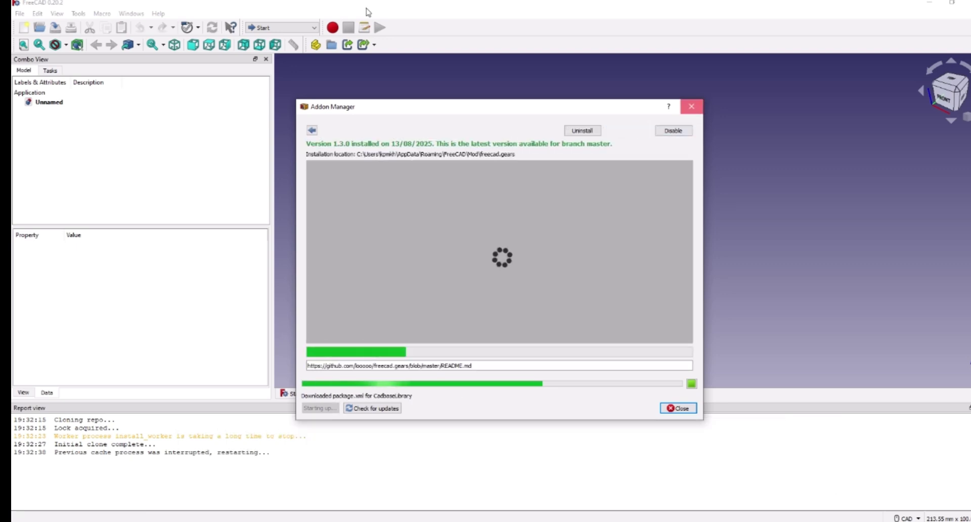
{"action": "key", "text": "Escape"}
{"action": "left_click", "coordinate": [313, 28]}
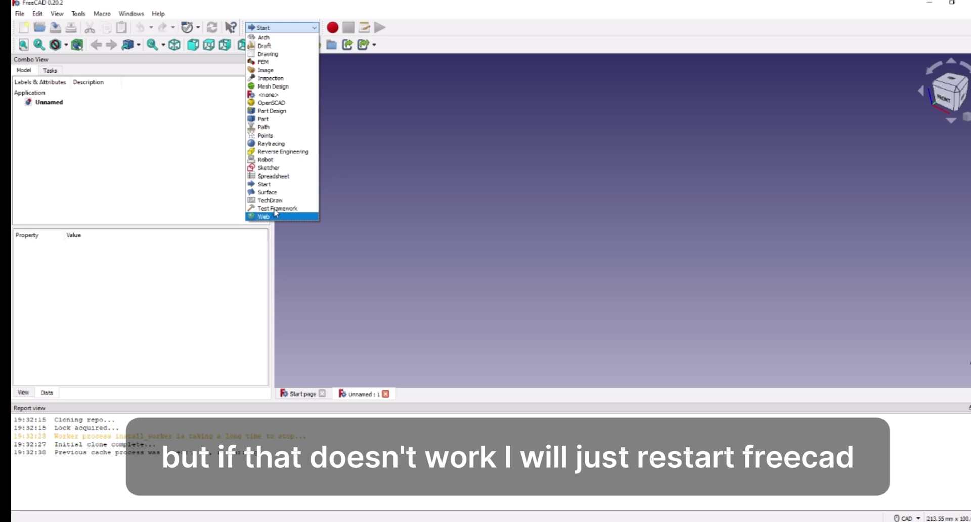
- Create a new empty document Unnamed1 and check its workbench list for a gears entry
{"action": "left_click", "coordinate": [300, 37]}
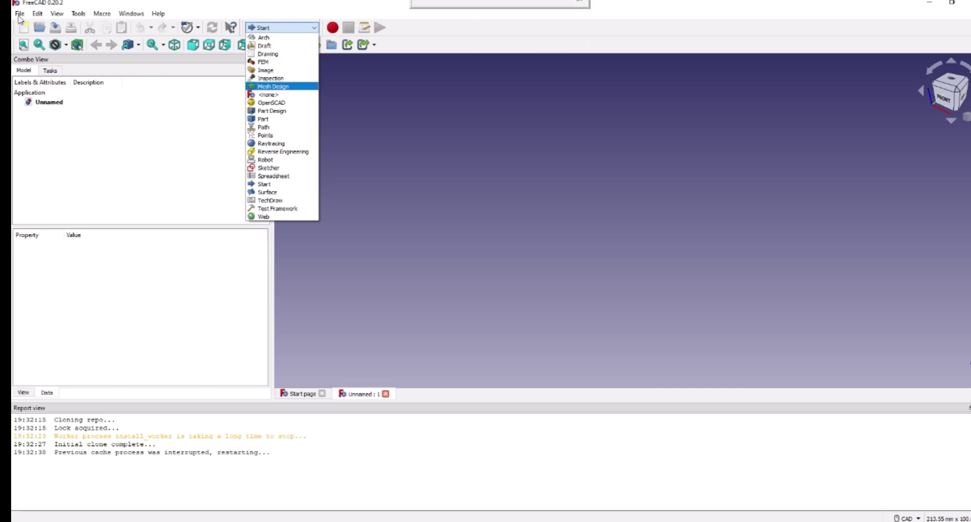
{"action": "left_click", "coordinate": [20, 13]}
{"action": "left_click", "coordinate": [35, 25]}
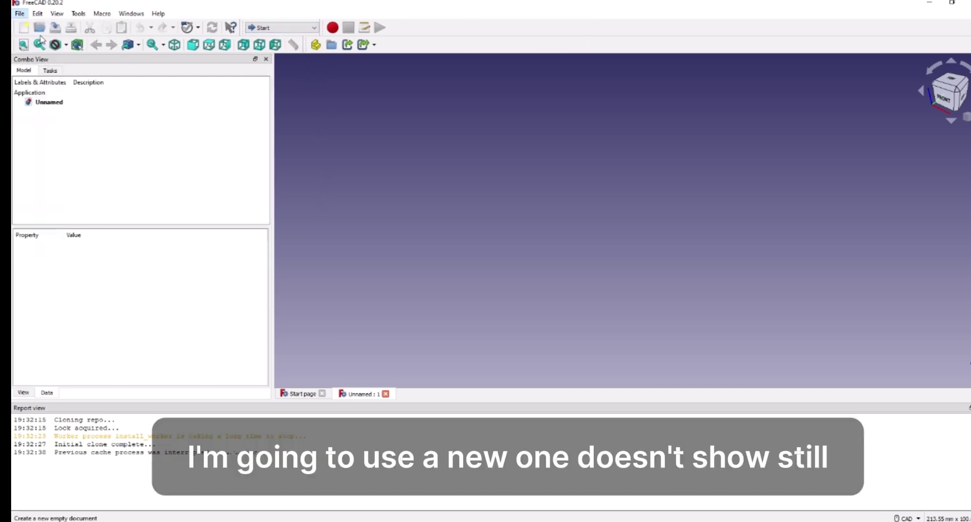
{"action": "left_click", "coordinate": [262, 28]}
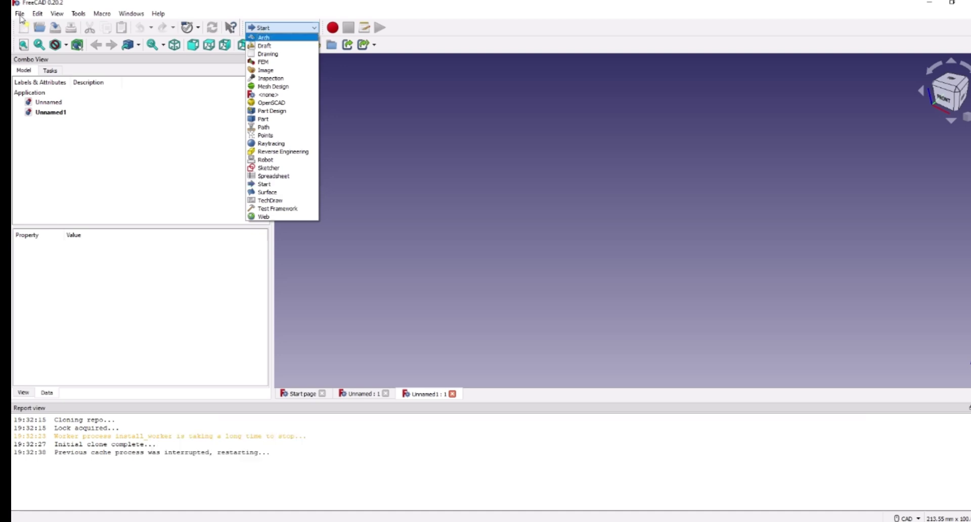
{"action": "left_click", "coordinate": [78, 15]}
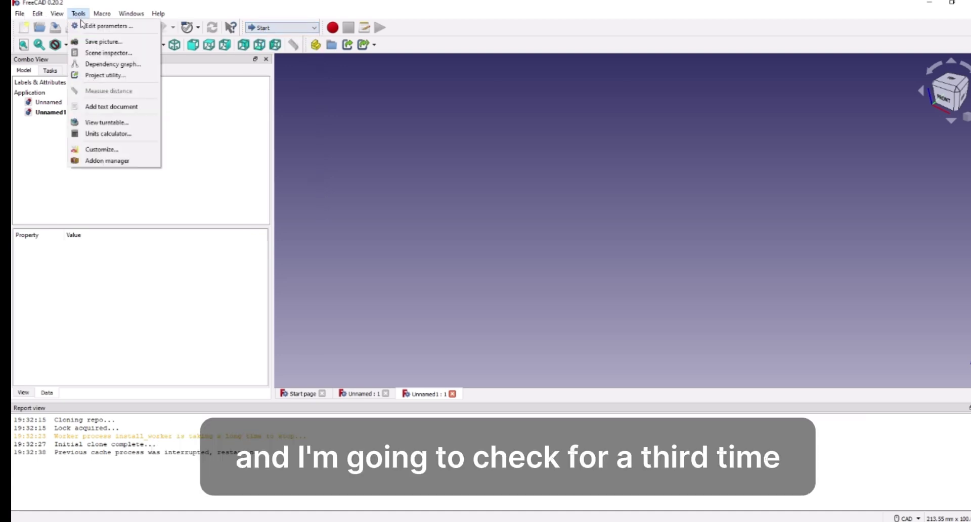
- Filter the Addon Manager for 'gear' and check freecad.gears for an update
{"action": "left_click", "coordinate": [126, 158]}
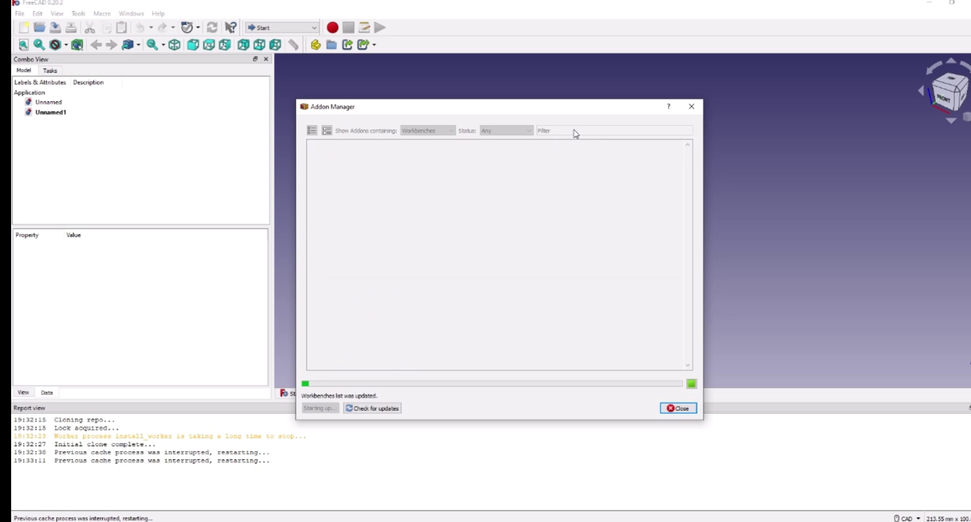
{"action": "left_click", "coordinate": [577, 130]}
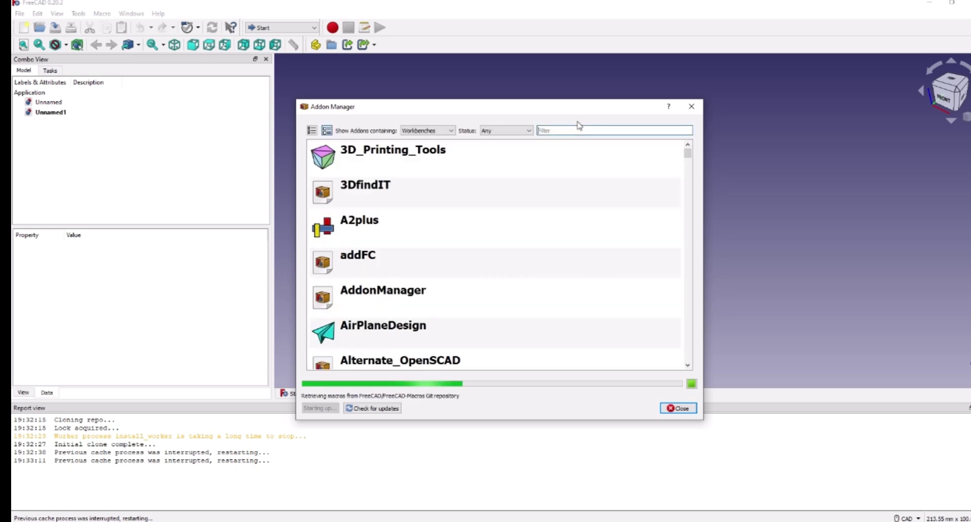
{"action": "type", "text": "gear"}
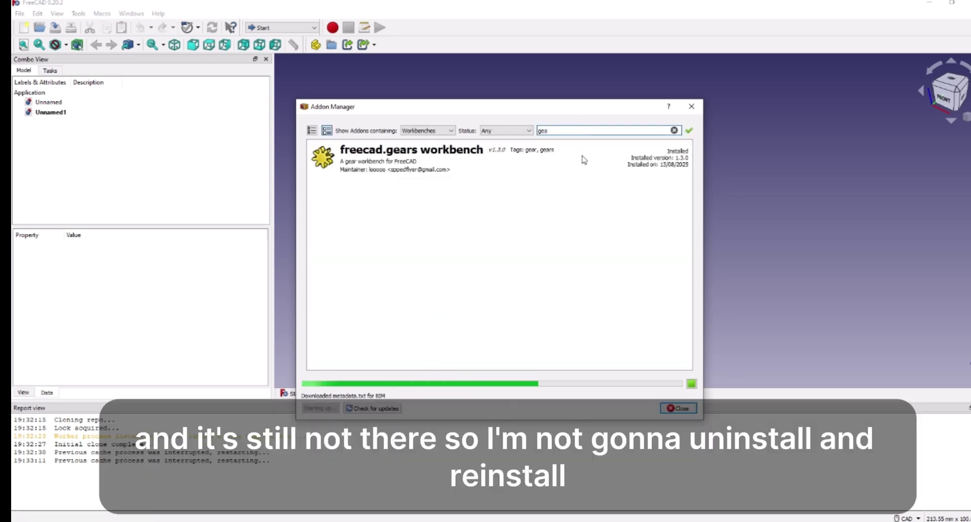
{"action": "left_click", "coordinate": [535, 174]}
{"action": "left_click", "coordinate": [627, 131]}
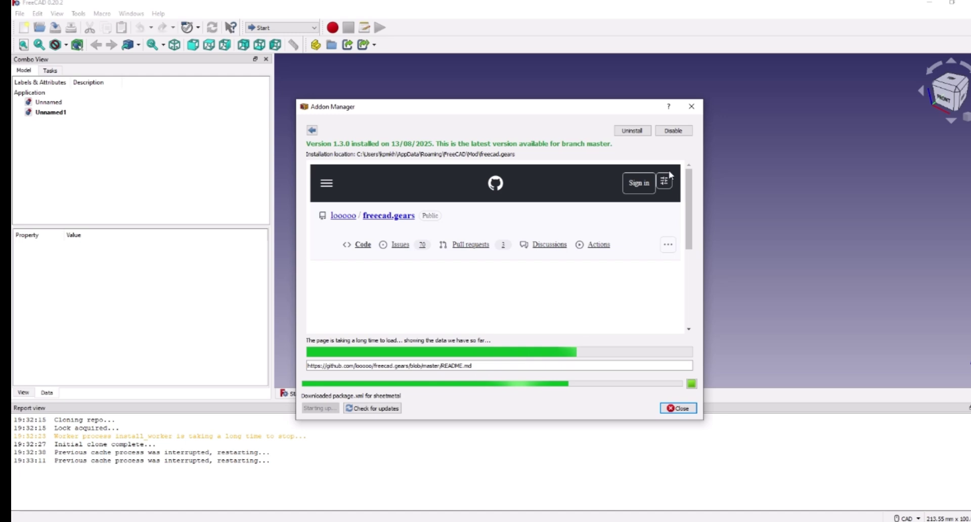
{"action": "left_click", "coordinate": [691, 106]}
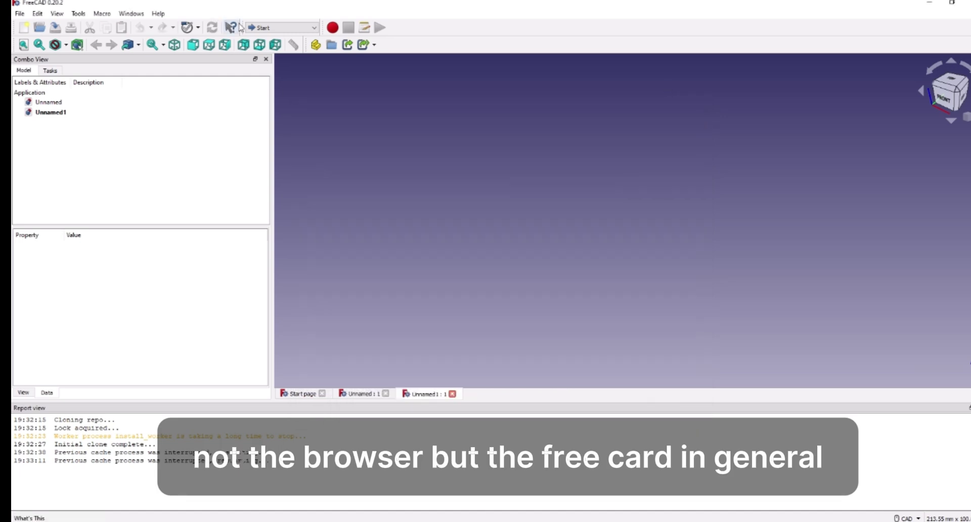
- Close the second document Unnamed1
{"action": "left_click", "coordinate": [254, 28]}
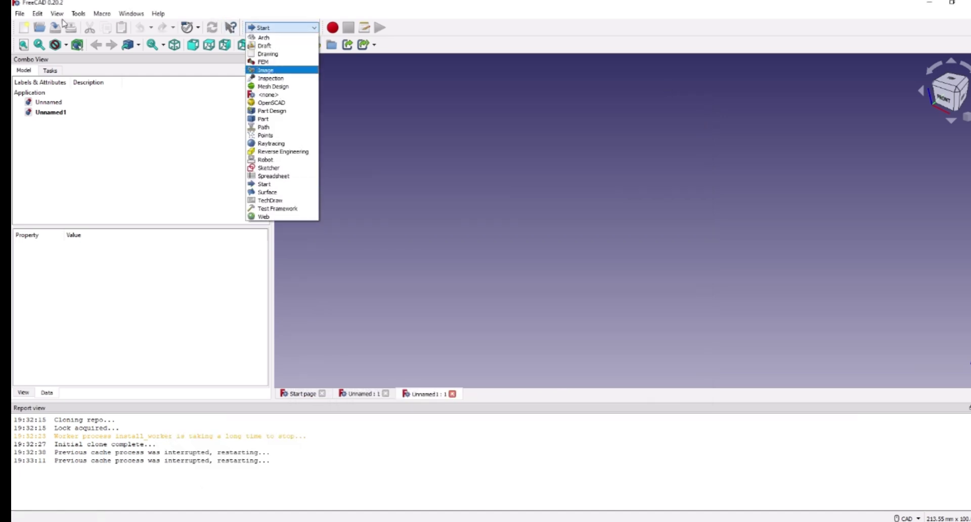
{"action": "left_click", "coordinate": [20, 14]}
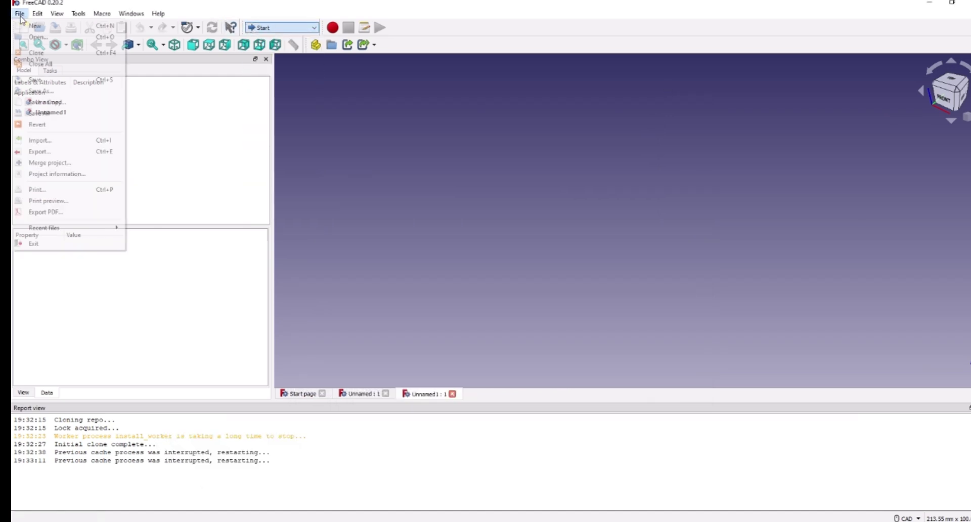
{"action": "left_click", "coordinate": [305, 280]}
{"action": "left_click", "coordinate": [453, 394]}
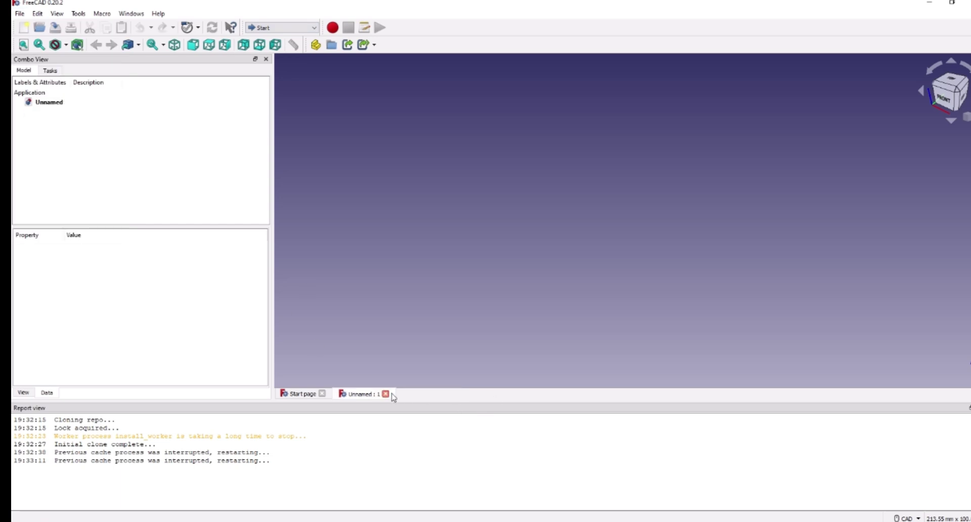
- Close the remaining Unnamed document and create a fresh empty document after restarting FreeCAD
{"action": "left_click", "coordinate": [386, 394]}
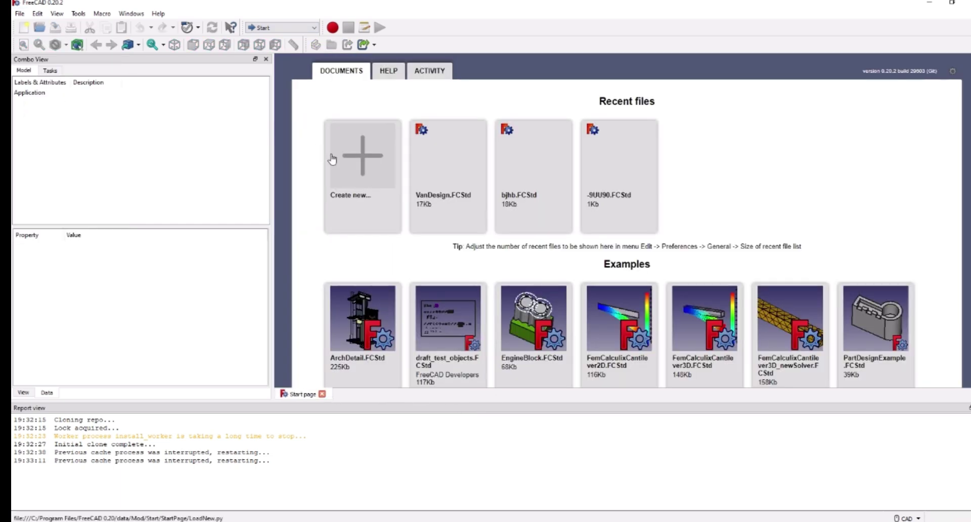
{"action": "left_click", "coordinate": [372, 159]}
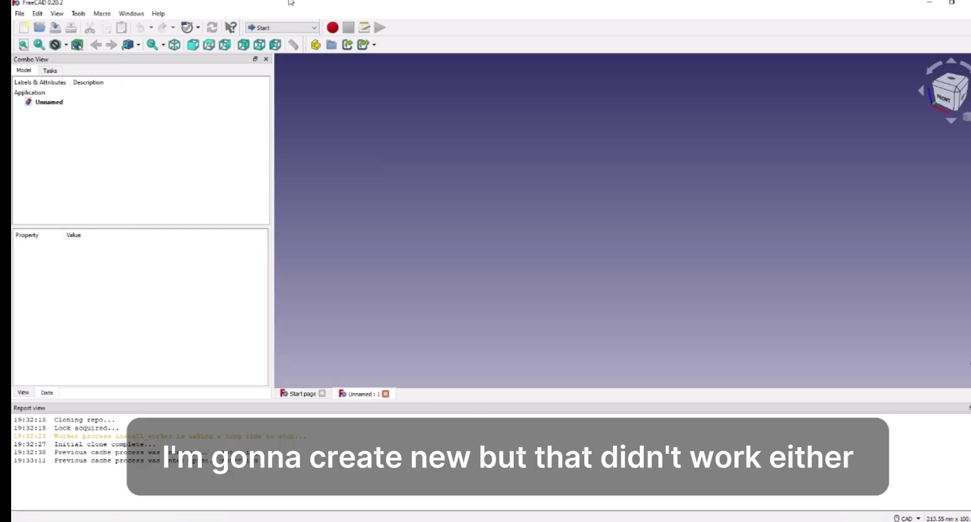
{"action": "left_click", "coordinate": [282, 29]}
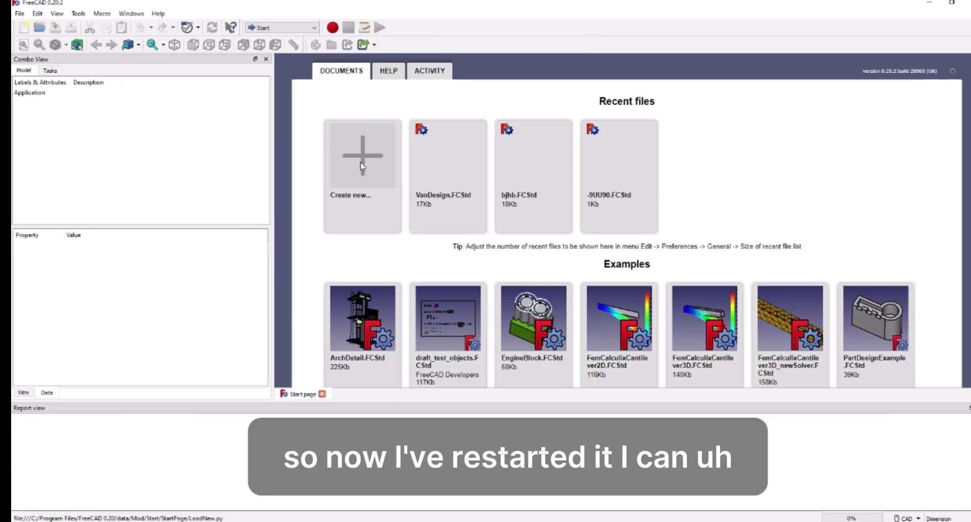
{"action": "left_click", "coordinate": [362, 166]}
- Switch to the Gear workbench, passing briefly through the Image workbench
{"action": "left_click", "coordinate": [282, 28]}
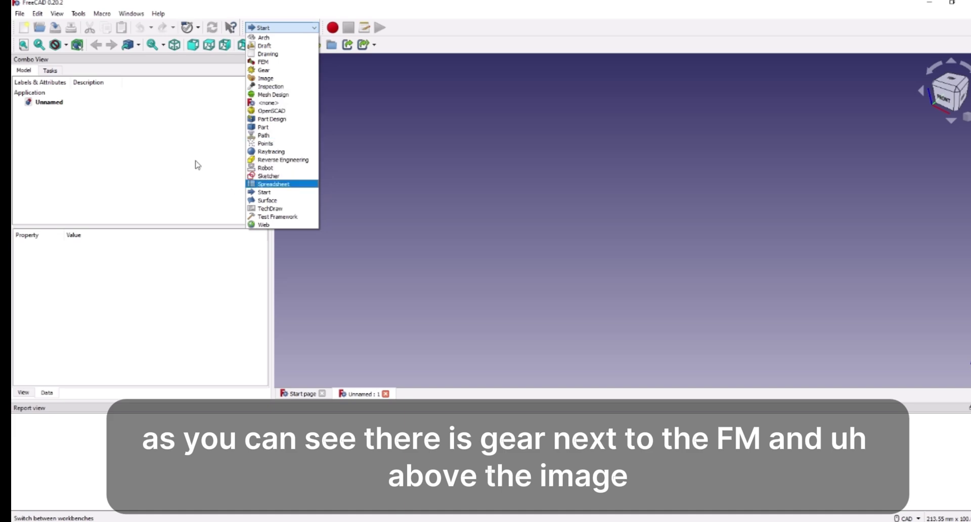
{"action": "left_click", "coordinate": [286, 78]}
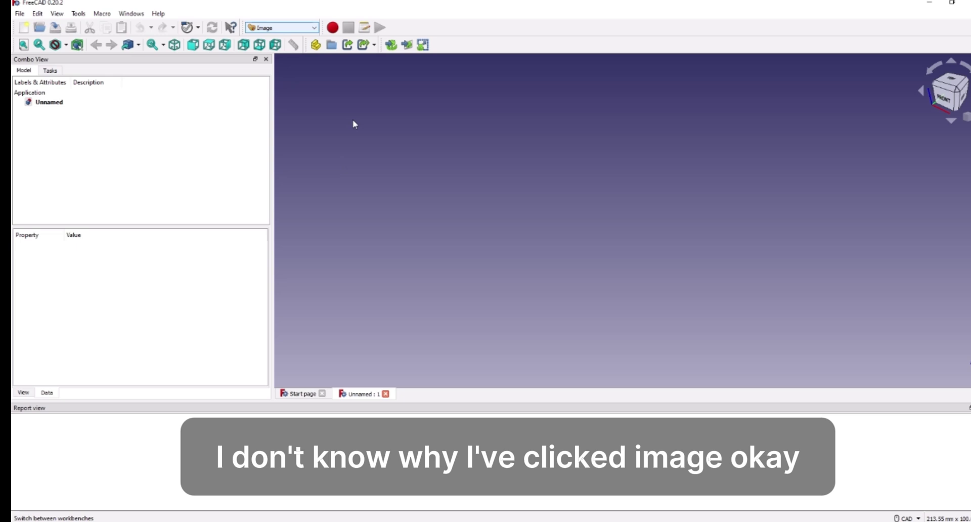
{"action": "left_click", "coordinate": [283, 28]}
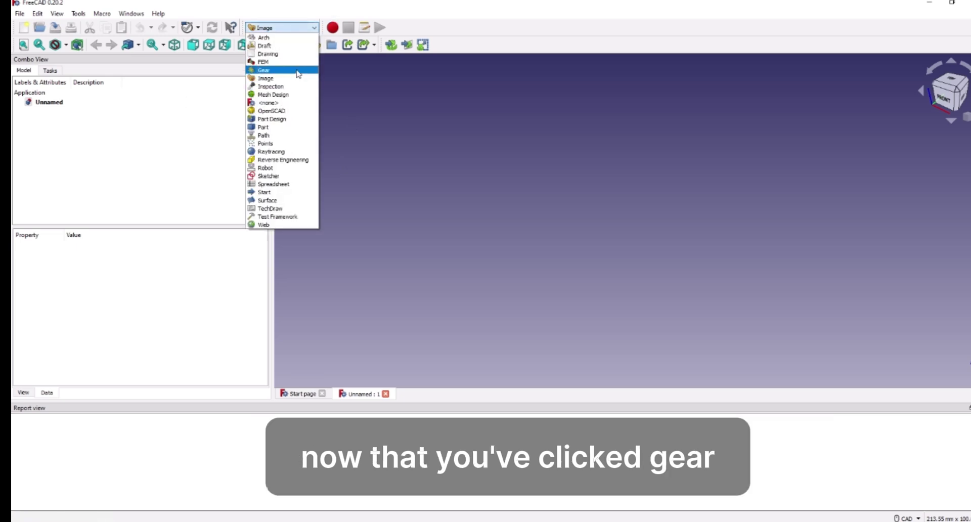
{"action": "left_click", "coordinate": [297, 71]}
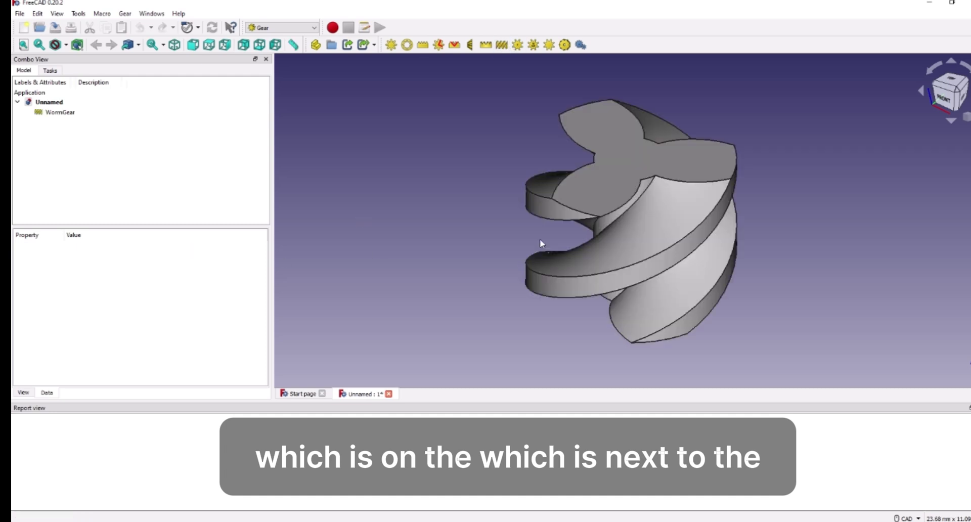
- Set the WormGear diameter to 10 mm, correcting an accidental 100 mm entry
{"action": "left_click", "coordinate": [59, 112]}
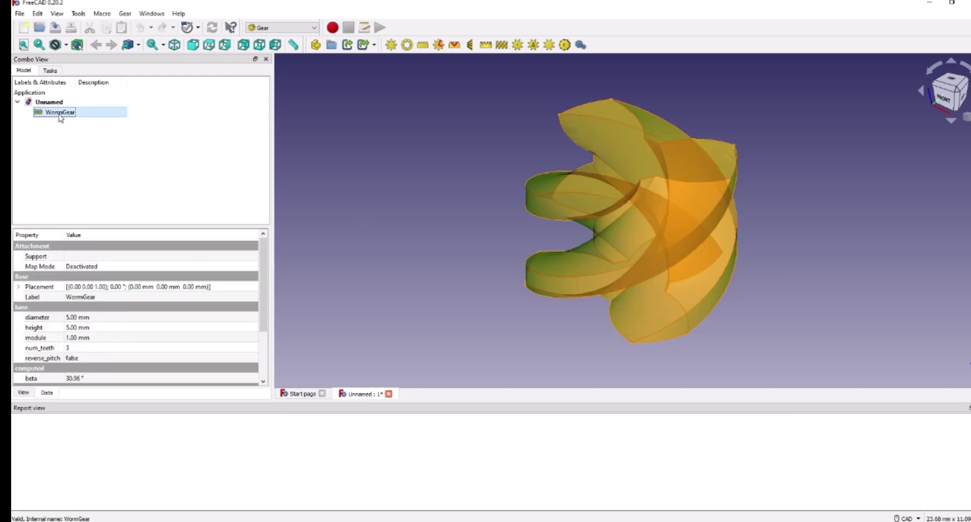
{"action": "left_click", "coordinate": [111, 317]}
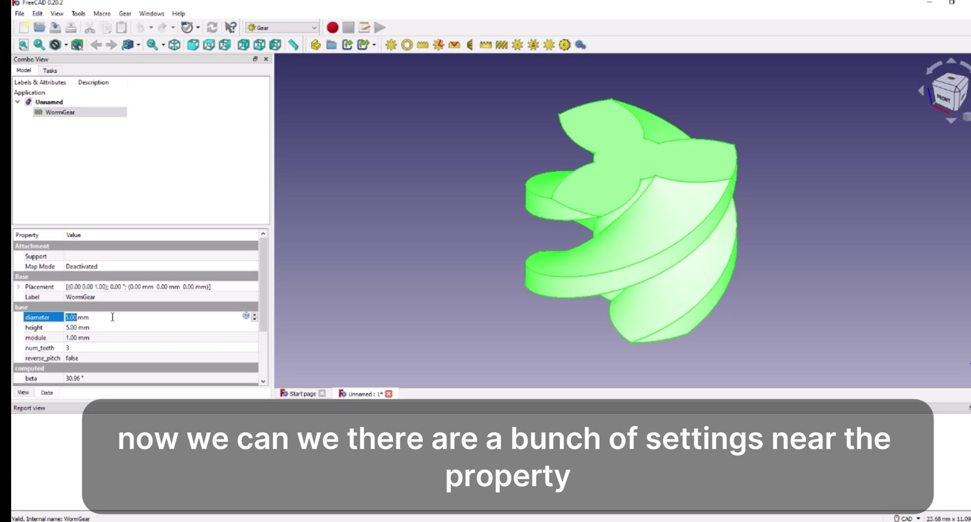
{"action": "key", "text": "BackSpace"}
{"action": "type", "text": "100"}
{"action": "key", "text": "Return"}
{"action": "scroll", "coordinate": [583, 186], "scroll_direction": "down", "scroll_amount": 3}
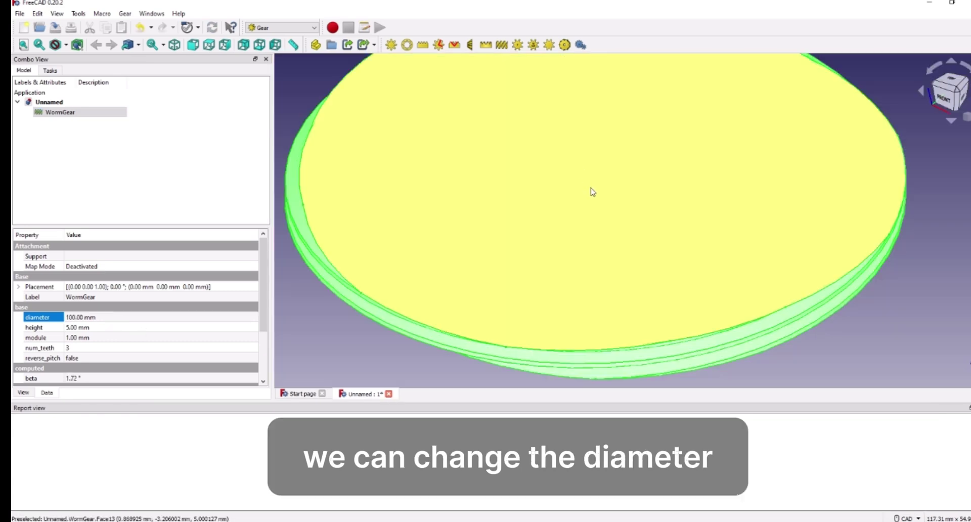
{"action": "scroll", "coordinate": [576, 188], "scroll_direction": "down", "scroll_amount": 2}
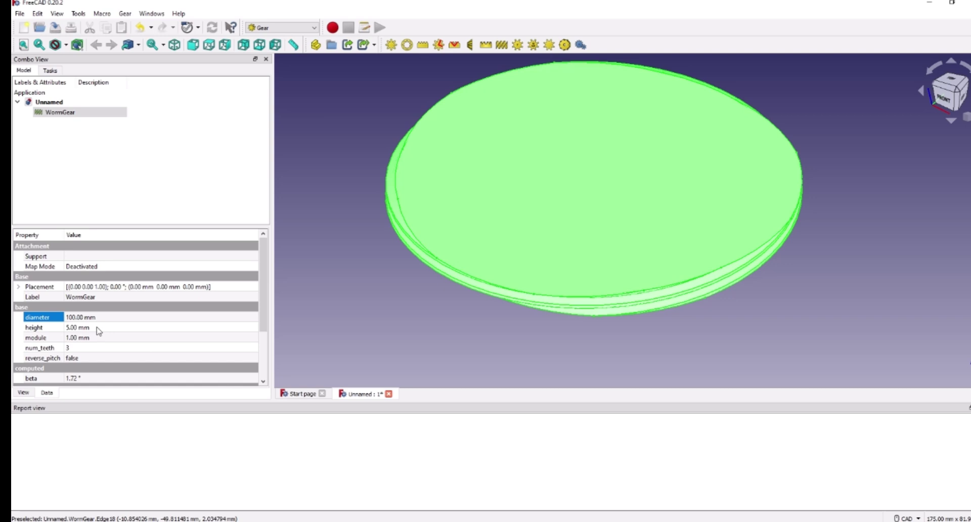
{"action": "left_click", "coordinate": [86, 317]}
{"action": "key", "text": "BackSpace"}
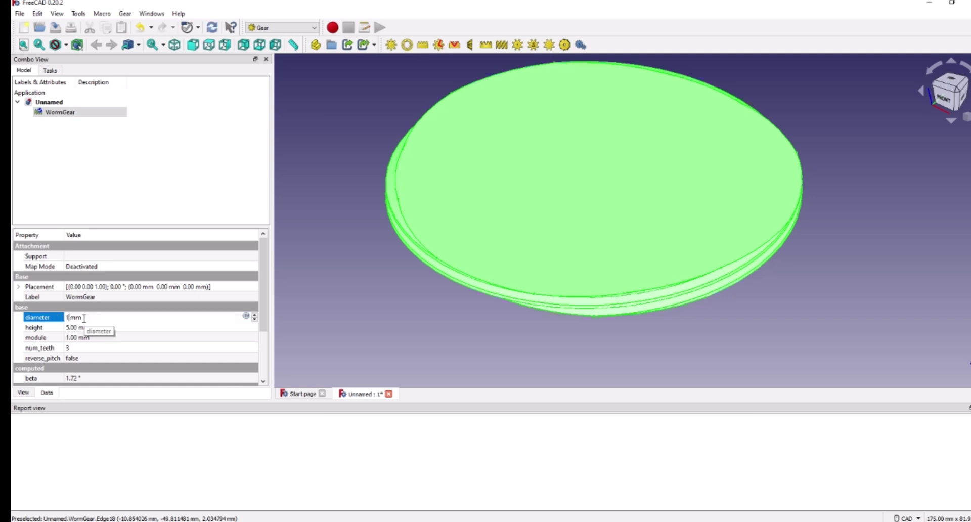
{"action": "type", "text": "0"}
{"action": "key", "text": "Return"}
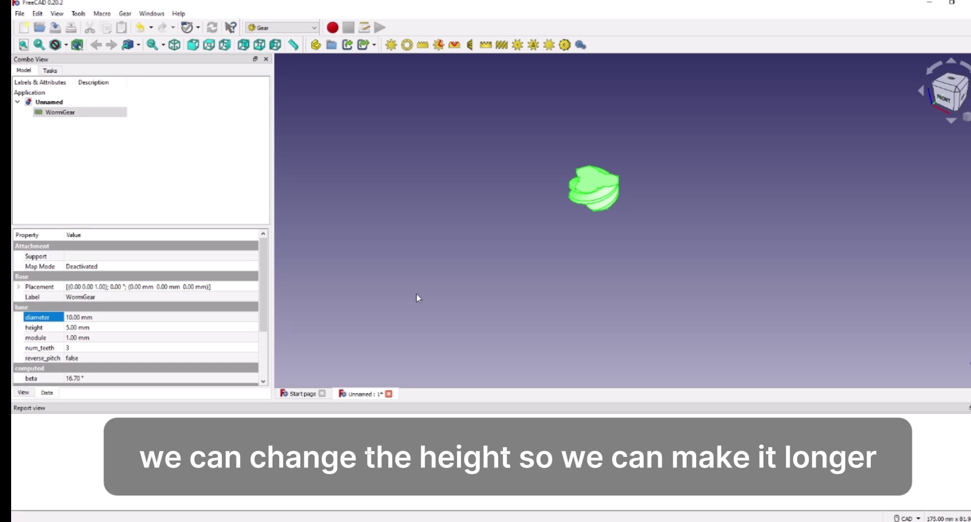
{"action": "scroll", "coordinate": [418, 298], "scroll_direction": "up", "scroll_amount": 5}
- Set the worm gear height to 100 mm, zoom in and deselect it
{"action": "left_click", "coordinate": [76, 327]}
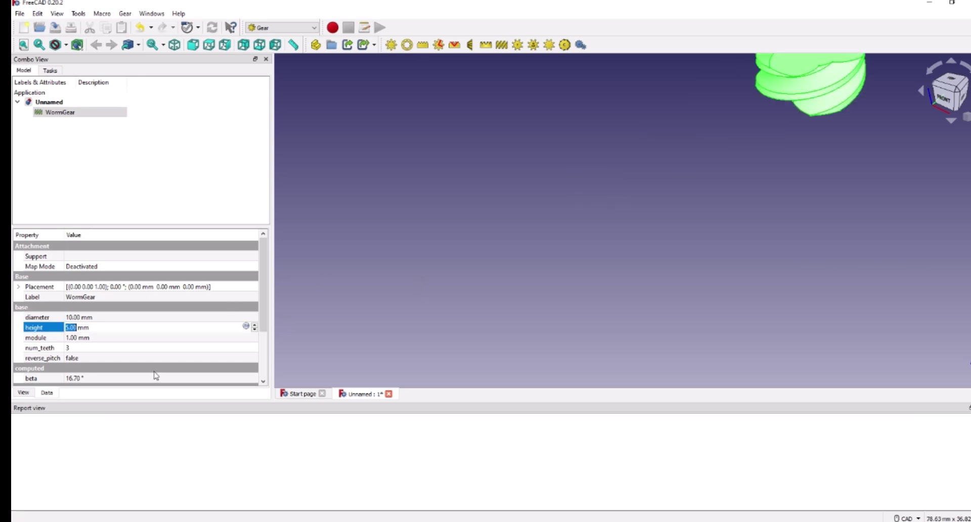
{"action": "key", "text": "BackSpace"}
{"action": "type", "text": "1"}
{"action": "key", "text": "Return"}
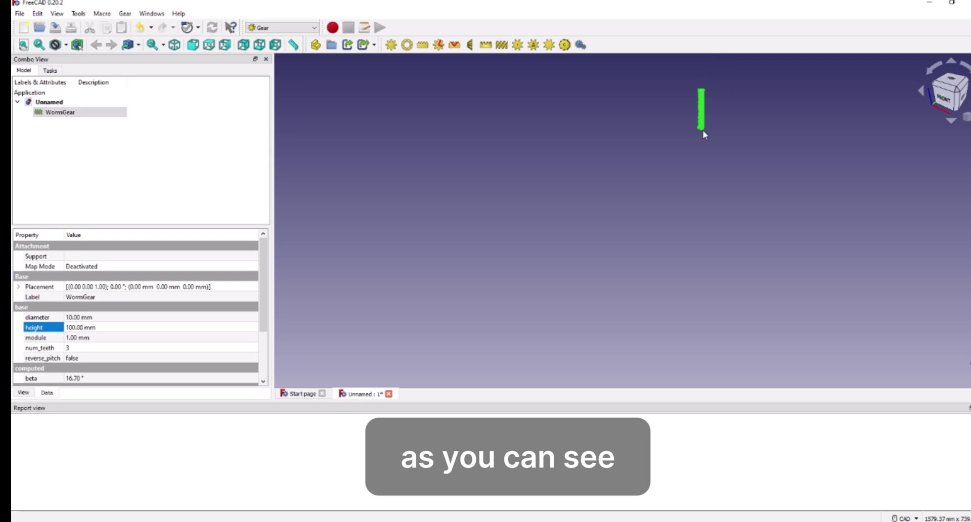
{"action": "scroll", "coordinate": [736, 87], "scroll_direction": "up", "scroll_amount": 3}
{"action": "scroll", "coordinate": [704, 79], "scroll_direction": "up", "scroll_amount": 4}
{"action": "scroll", "coordinate": [621, 251], "scroll_direction": "up", "scroll_amount": 4}
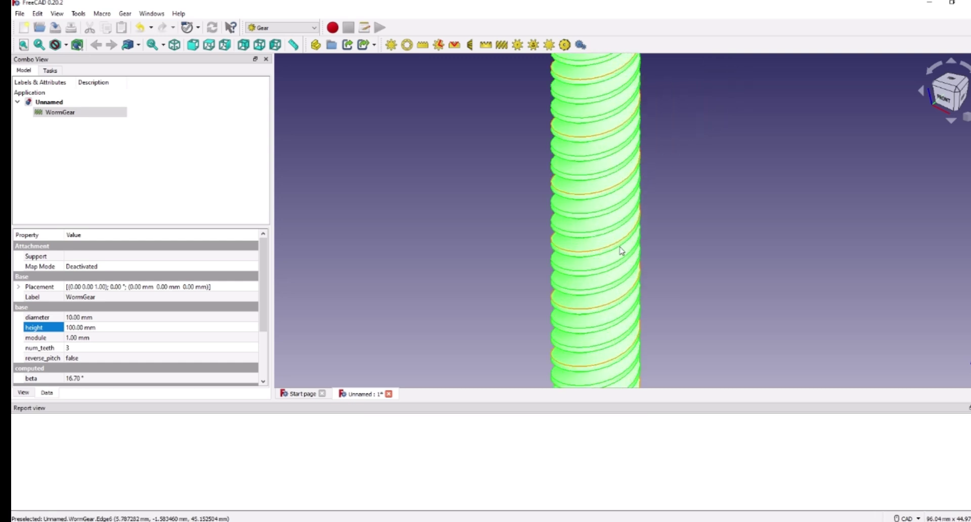
{"action": "left_click", "coordinate": [666, 253]}
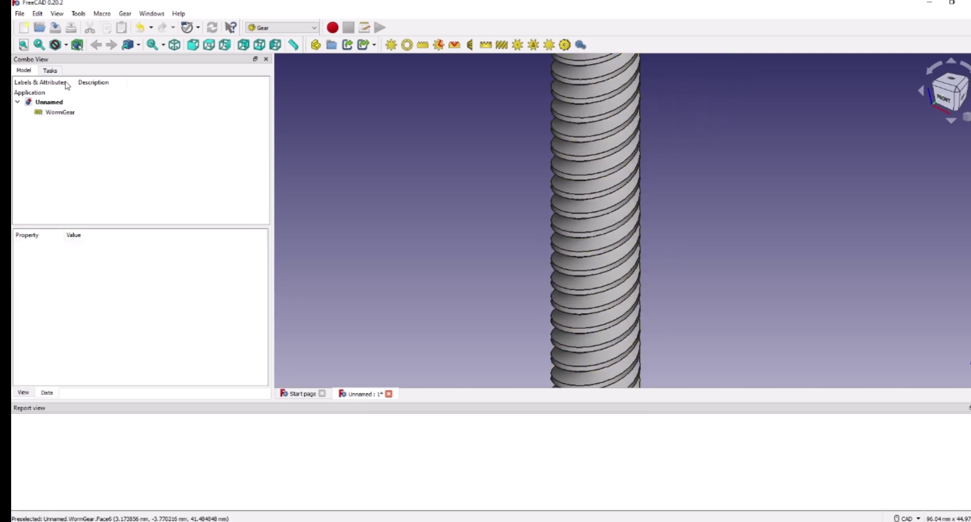
- Select WormGear and change its module from 1.00 mm to 0.10 mm
{"action": "left_click", "coordinate": [60, 113]}
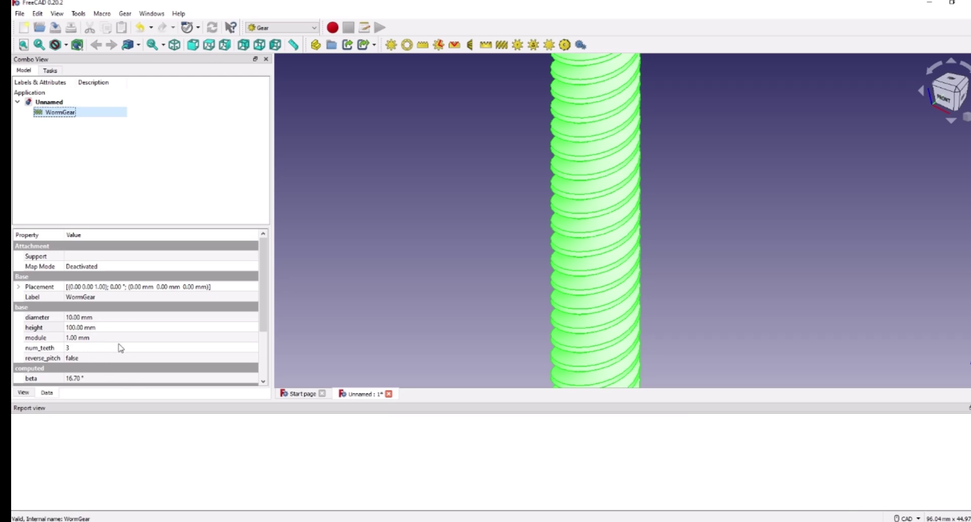
{"action": "left_click", "coordinate": [119, 338]}
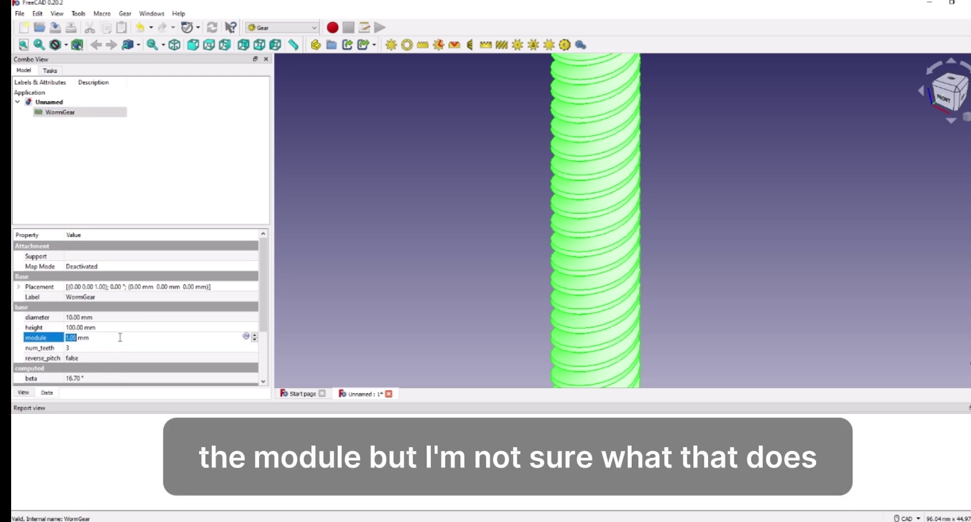
{"action": "key", "text": "BackSpace"}
{"action": "type", "text": "."}
{"action": "key", "text": "Return"}
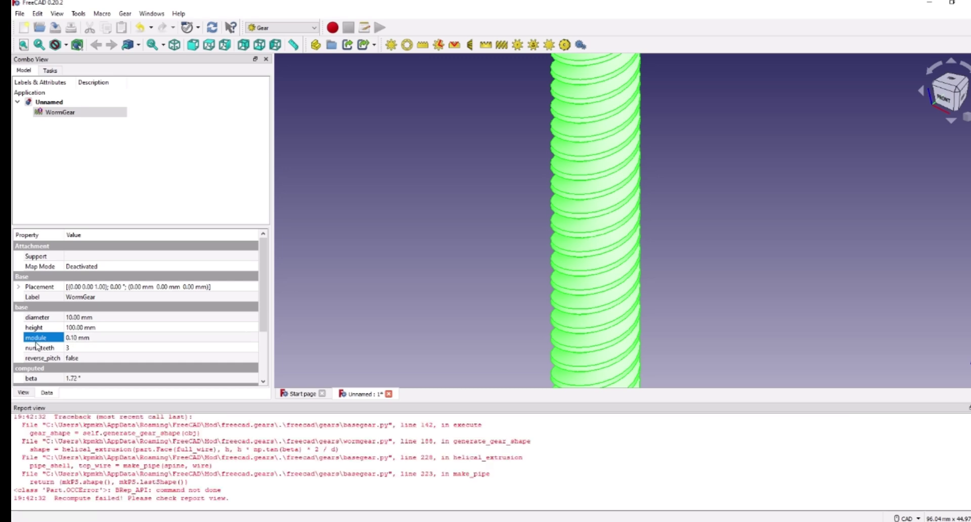
- Scroll the property list down to the worm gear's num_teeth value and start editing it
{"action": "scroll", "coordinate": [64, 321], "scroll_direction": "down", "scroll_amount": 1}
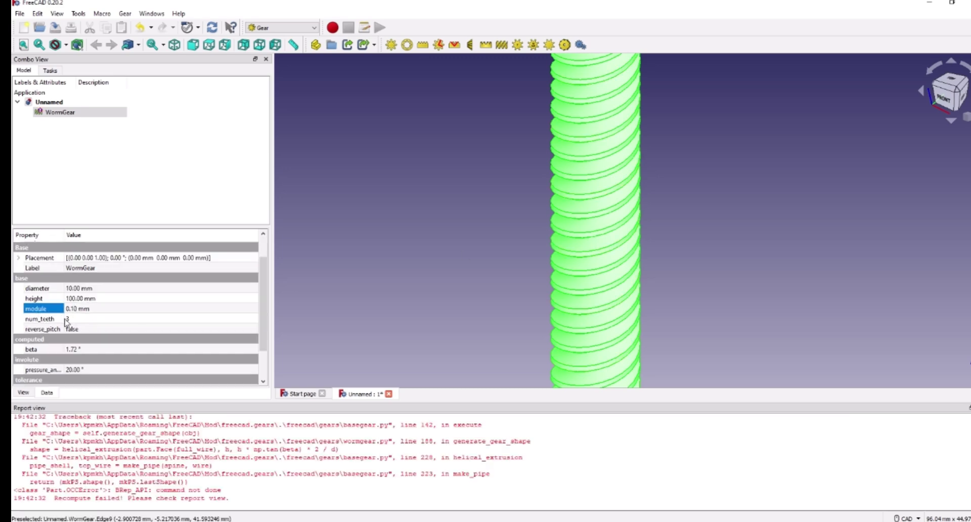
{"action": "scroll", "coordinate": [81, 334], "scroll_direction": "down", "scroll_amount": 1}
{"action": "scroll", "coordinate": [82, 335], "scroll_direction": "down", "scroll_amount": 1}
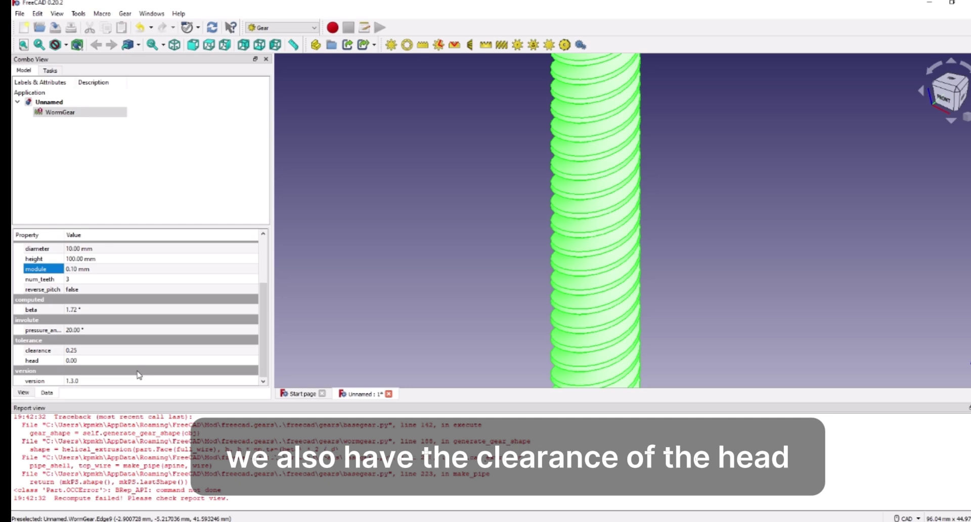
{"action": "scroll", "coordinate": [107, 359], "scroll_direction": "up", "scroll_amount": 2}
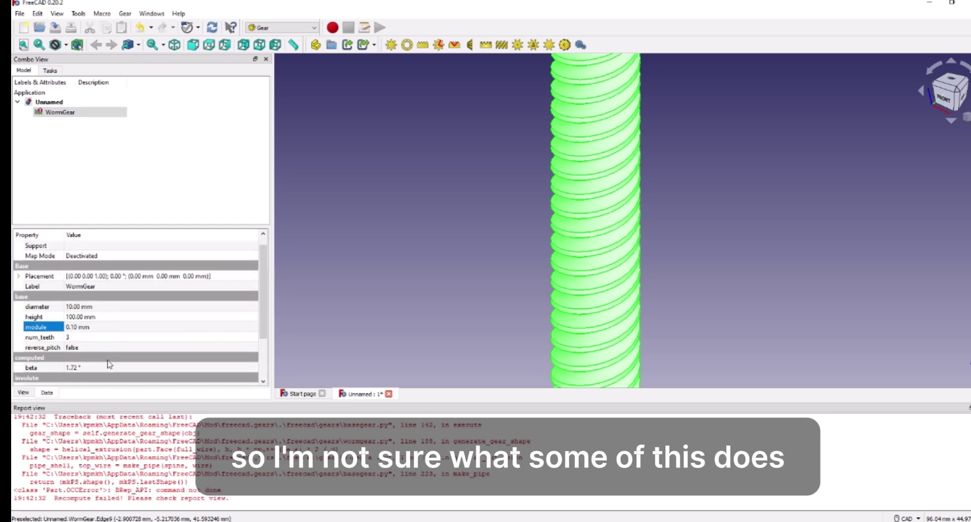
{"action": "scroll", "coordinate": [110, 364], "scroll_direction": "down", "scroll_amount": 1}
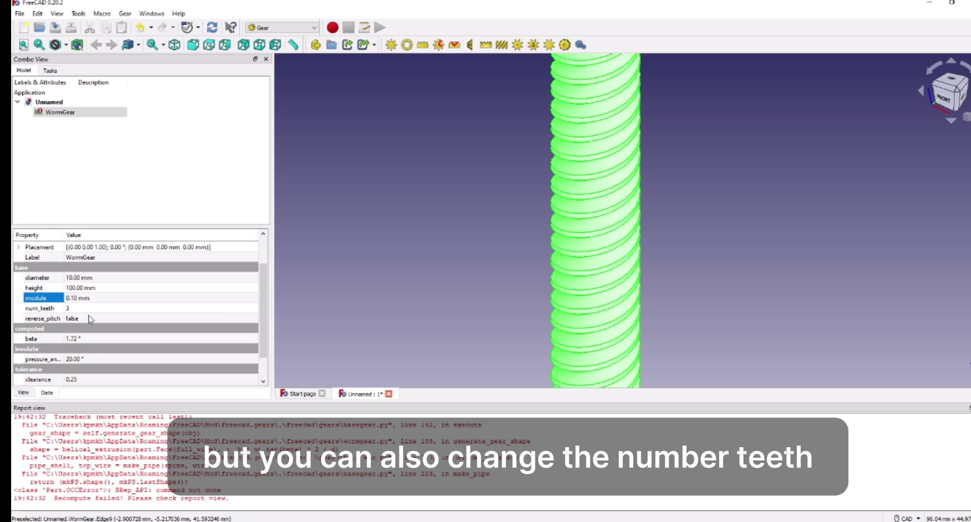
{"action": "left_click", "coordinate": [99, 307]}
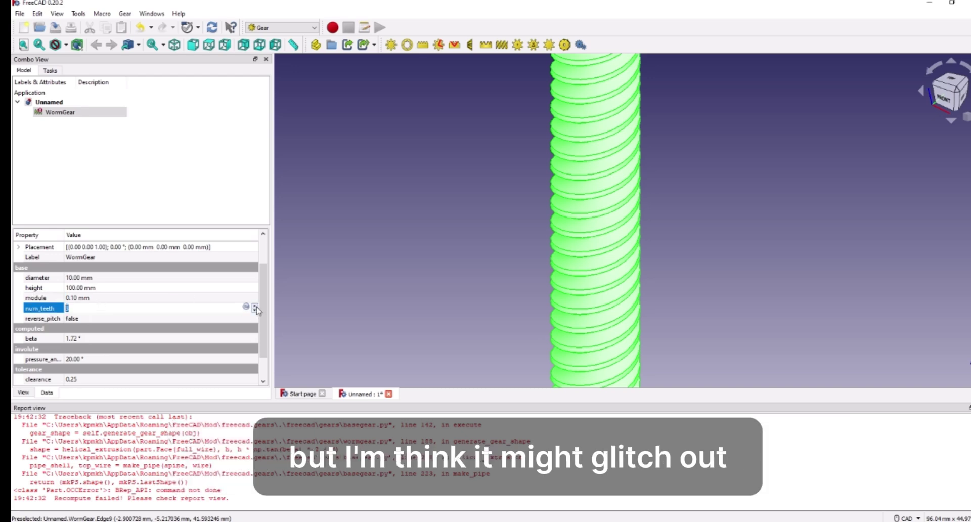
- Enter 10 as the worm gear's tooth count
{"action": "type", "text": "10"}
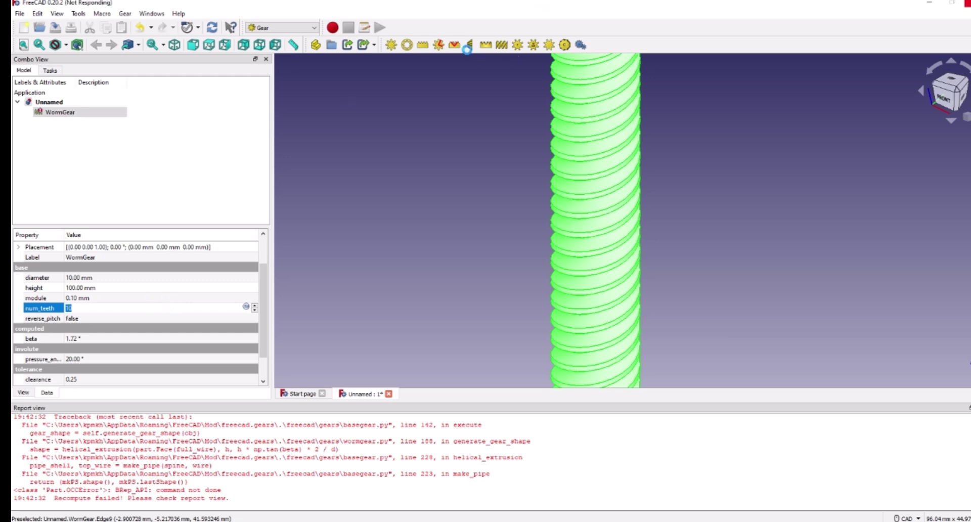
{"action": "scroll", "coordinate": [550, 161], "scroll_direction": "down", "scroll_amount": 5}
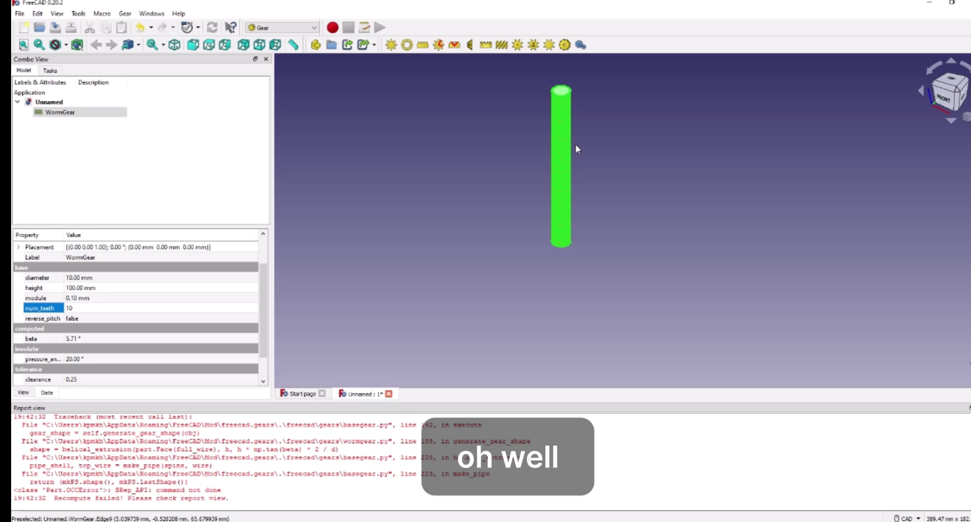
{"action": "scroll", "coordinate": [574, 145], "scroll_direction": "up", "scroll_amount": 2}
{"action": "scroll", "coordinate": [539, 175], "scroll_direction": "up", "scroll_amount": 3}
{"action": "scroll", "coordinate": [538, 175], "scroll_direction": "up", "scroll_amount": 2}
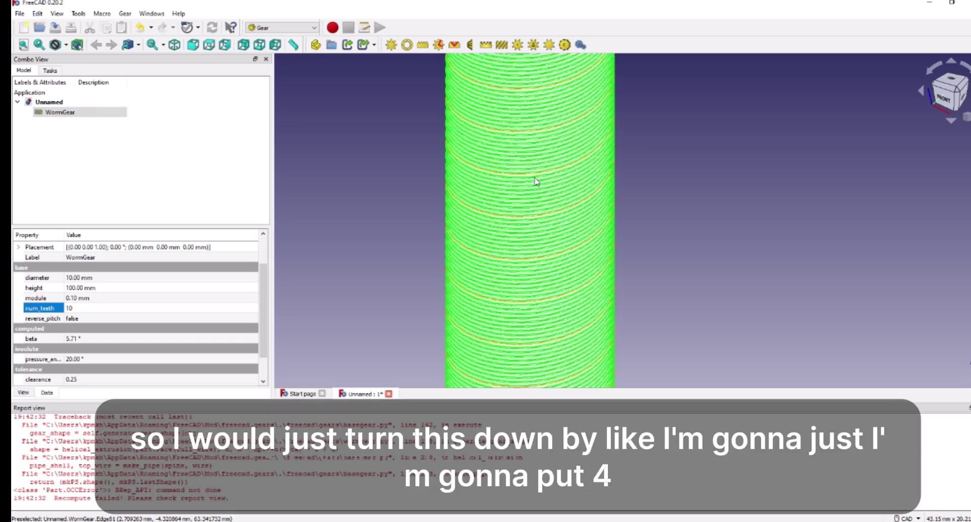
{"action": "scroll", "coordinate": [538, 178], "scroll_direction": "up", "scroll_amount": 1}
{"action": "scroll", "coordinate": [537, 181], "scroll_direction": "up", "scroll_amount": 1}
{"action": "scroll", "coordinate": [537, 181], "scroll_direction": "up", "scroll_amount": 2}
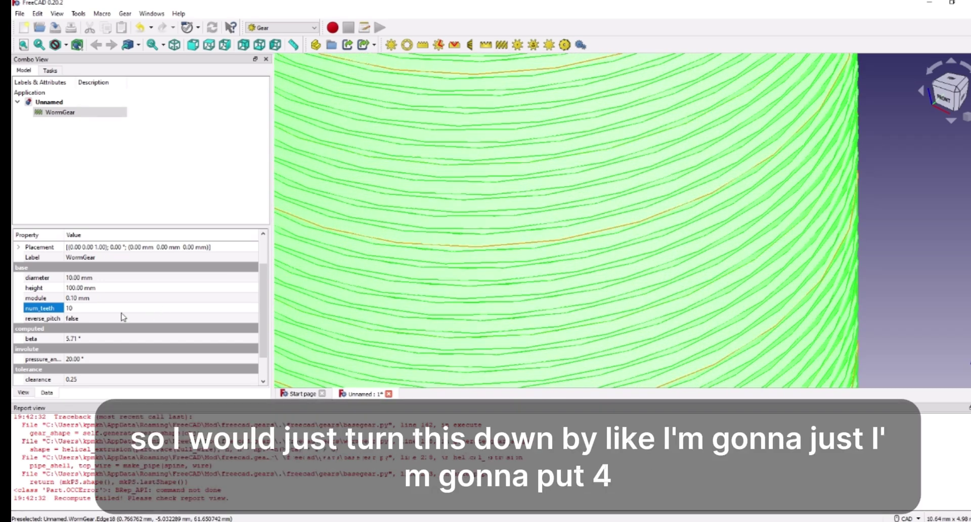
- Lower num_teeth from 10 to 4 with the spinbox
{"action": "left_click", "coordinate": [170, 307]}
{"action": "left_click", "coordinate": [255, 309]}
{"action": "scroll", "coordinate": [498, 273], "scroll_direction": "down", "scroll_amount": 1}
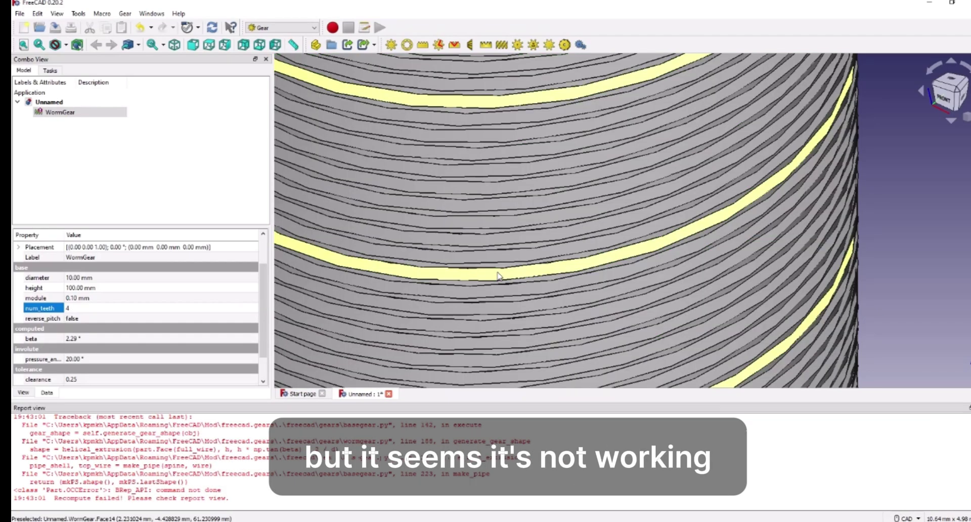
{"action": "scroll", "coordinate": [506, 277], "scroll_direction": "down", "scroll_amount": 2}
{"action": "scroll", "coordinate": [505, 277], "scroll_direction": "down", "scroll_amount": 2}
- Reselect WormGear and set num_teeth back to 3
{"action": "left_click", "coordinate": [702, 252]}
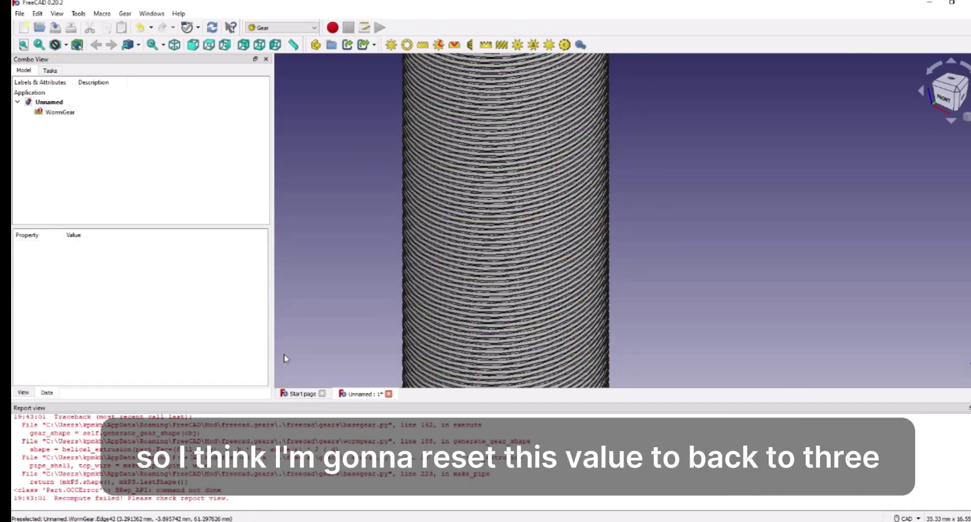
{"action": "left_click", "coordinate": [84, 113]}
{"action": "left_click", "coordinate": [128, 347]}
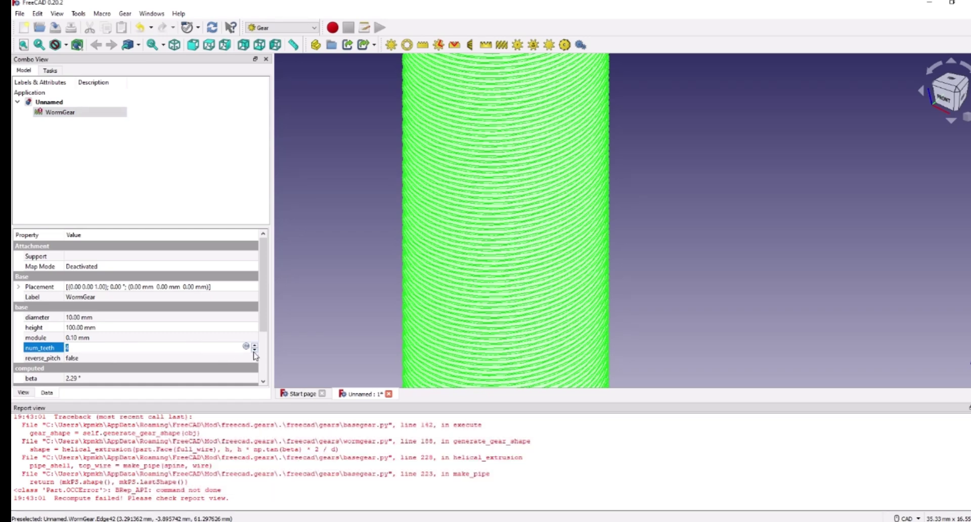
{"action": "left_click", "coordinate": [306, 336]}
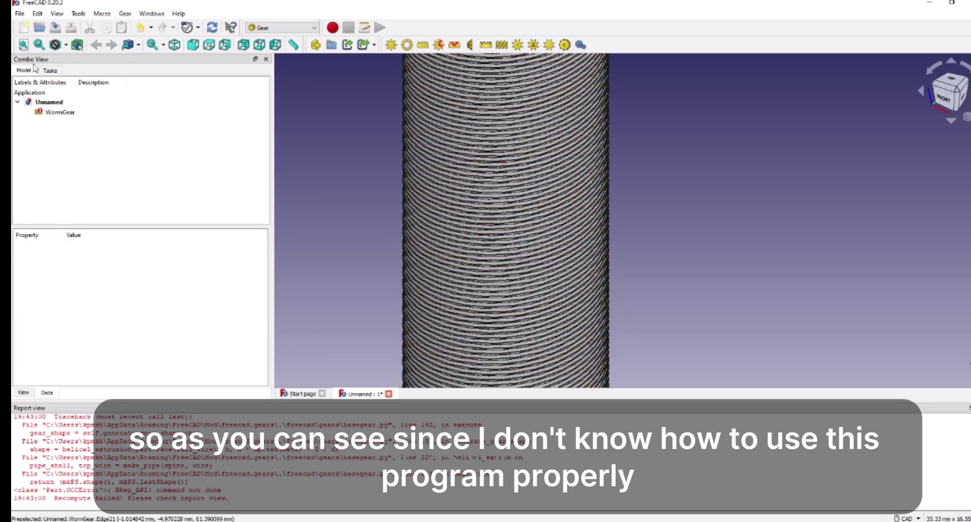
{"action": "left_click", "coordinate": [60, 112]}
{"action": "left_click", "coordinate": [113, 347]}
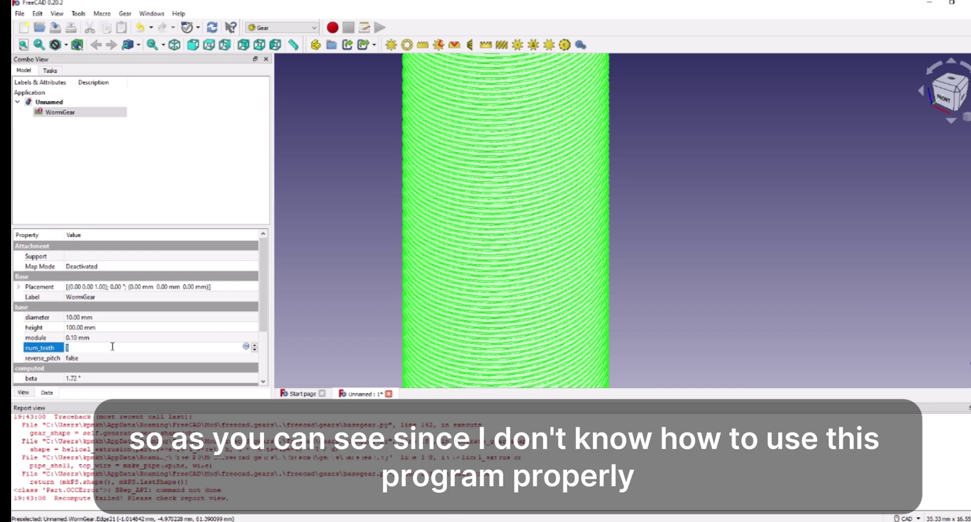
{"action": "left_click", "coordinate": [328, 285]}
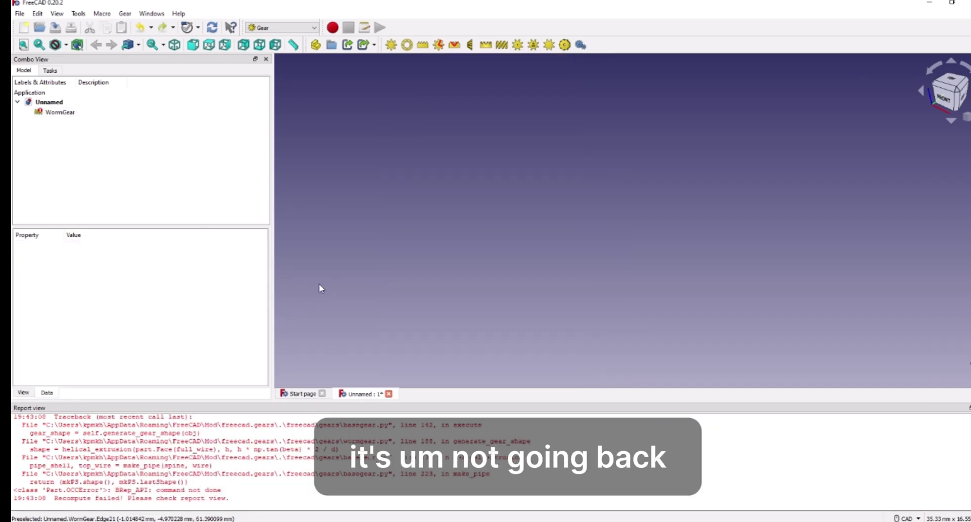
- Delete the failed WormGear and the stray BevelGear objects from the tree
{"action": "left_click", "coordinate": [101, 112]}
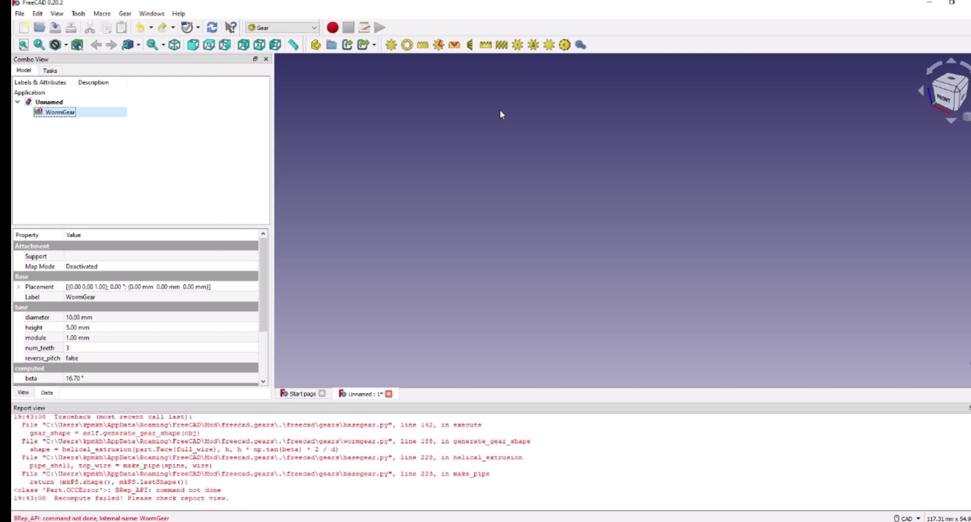
{"action": "key", "text": "Delete"}
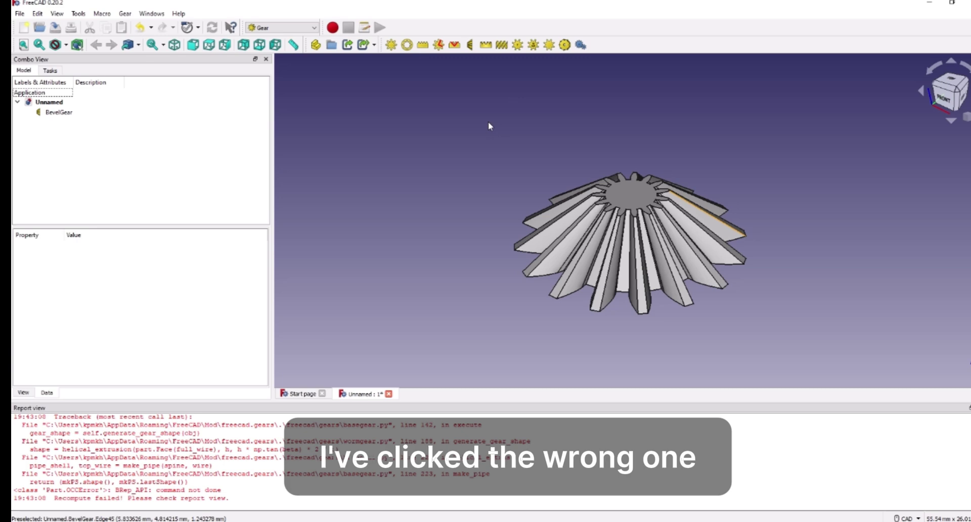
{"action": "left_click", "coordinate": [81, 113]}
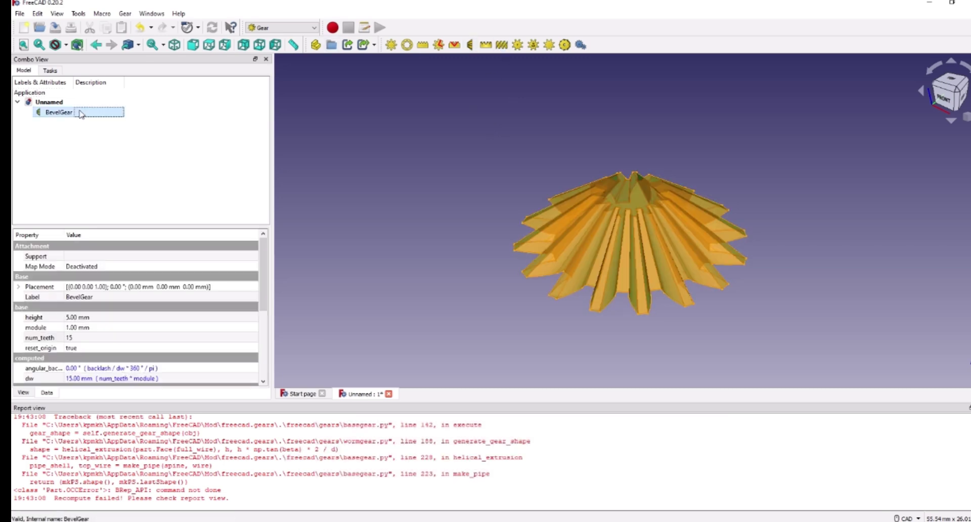
{"action": "key", "text": "Delete"}
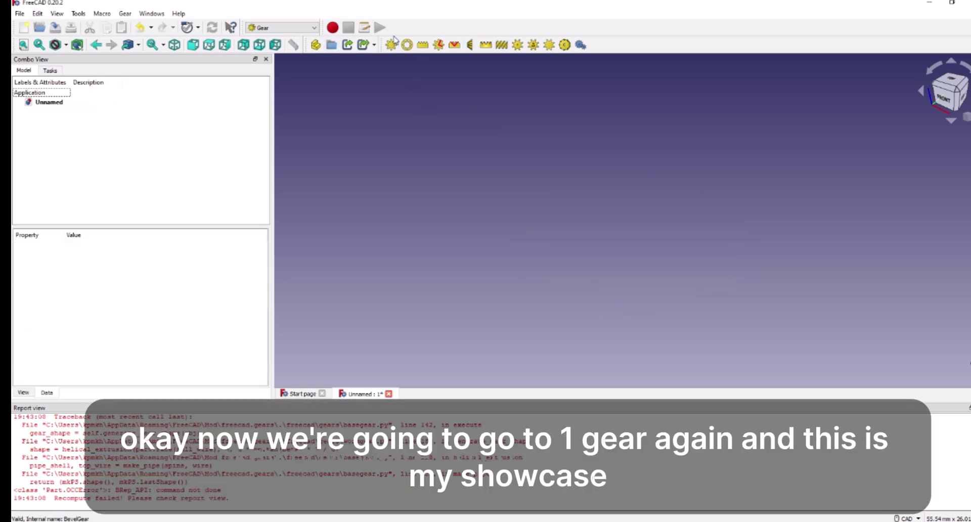